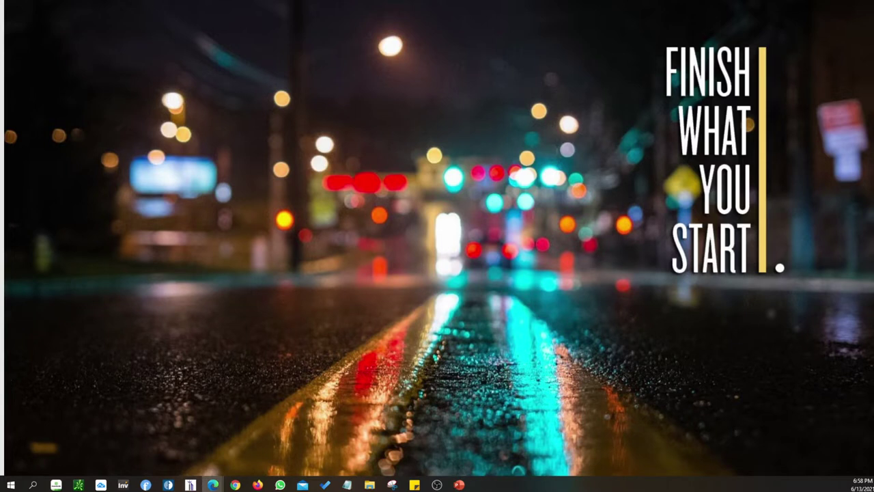
Step: Switch to the Edge browser showing the TradingView ESTC chart and dismiss the 7-day free trial offer
left_click(214, 485)
key("super+Up")
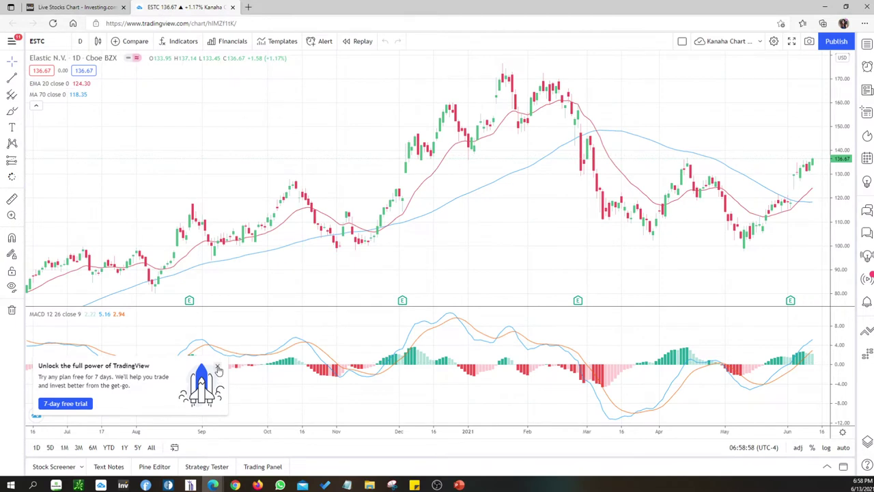
left_click(218, 369)
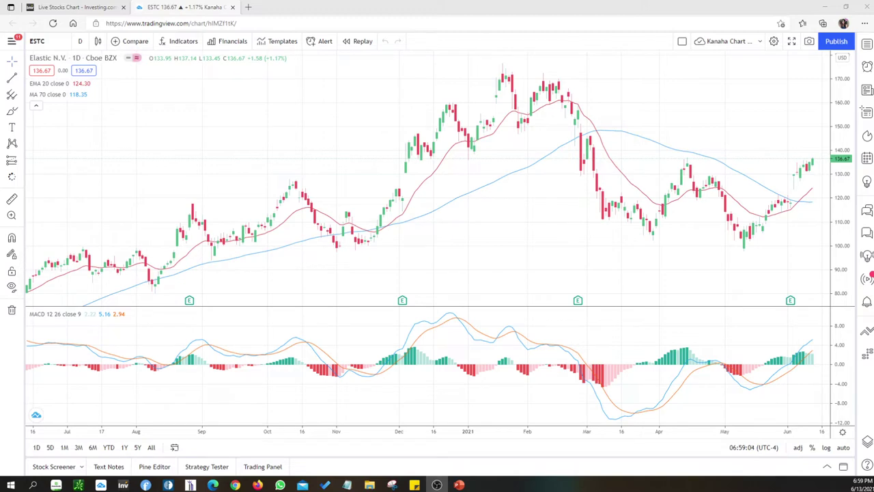
Step: View the Oracle chart on Investing.com, and return to the TradingView ESTC chart
left_click(84, 12)
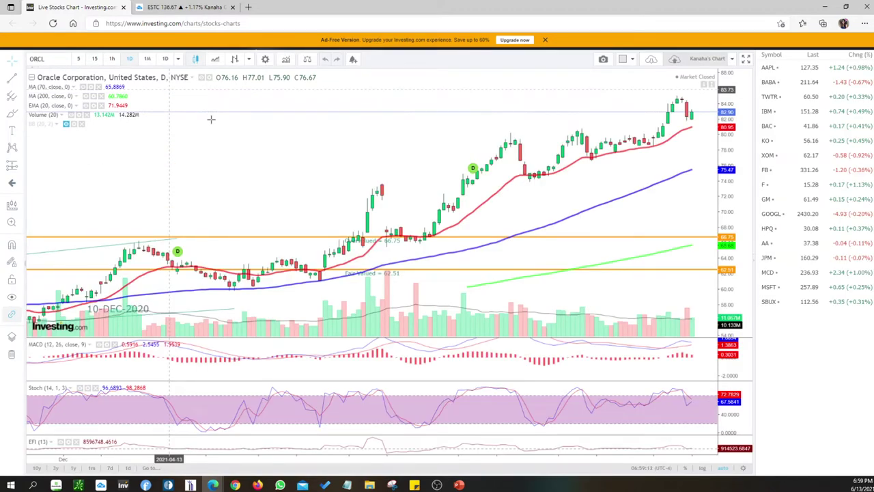
left_click(165, 8)
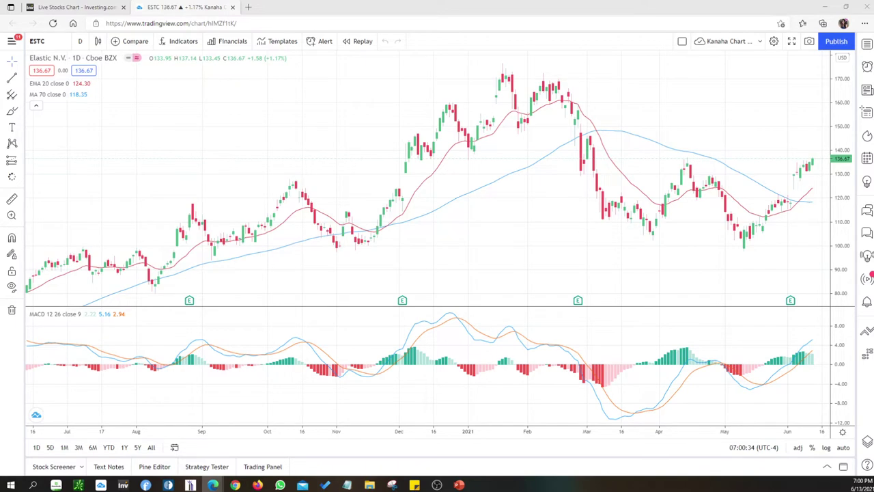
Step: Load the chart of Equinix, Inc. (EQIX) listed on NASDAQ in place of ESTC
left_click(41, 42)
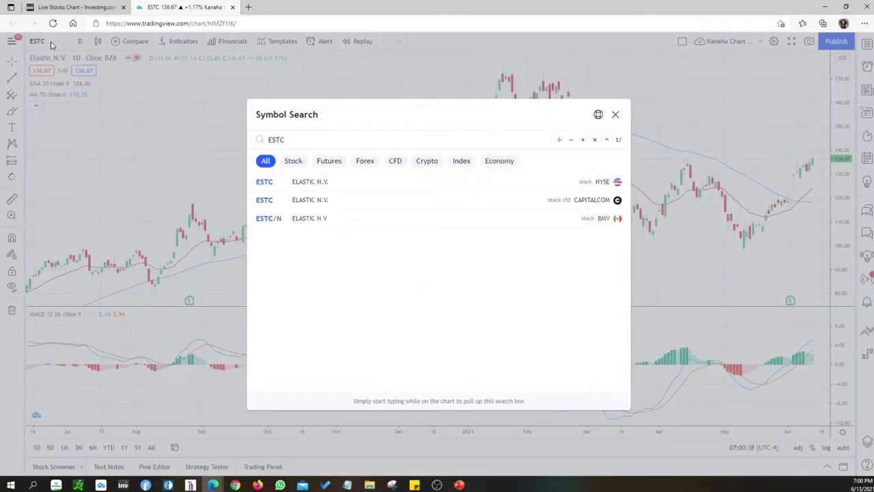
type("EQI")
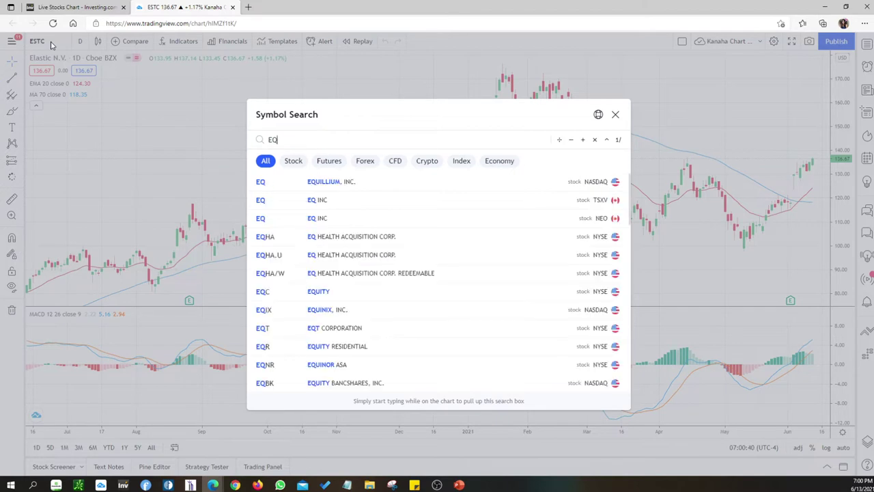
type("X")
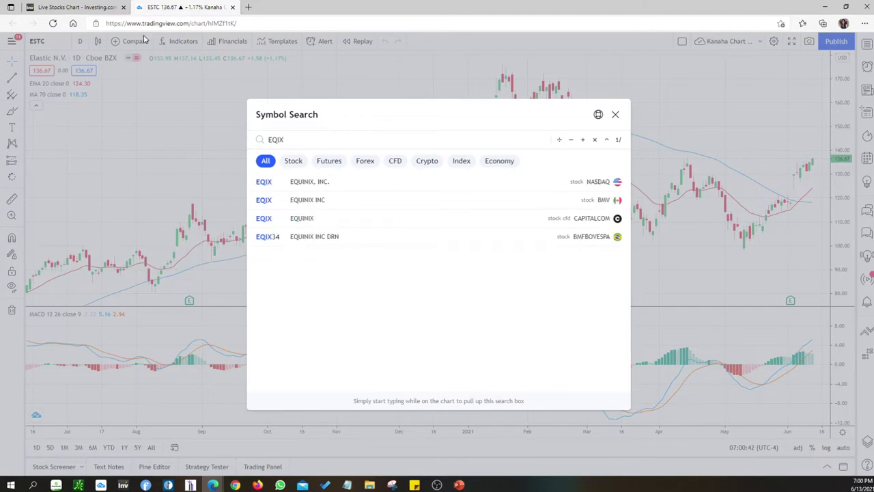
left_click(313, 182)
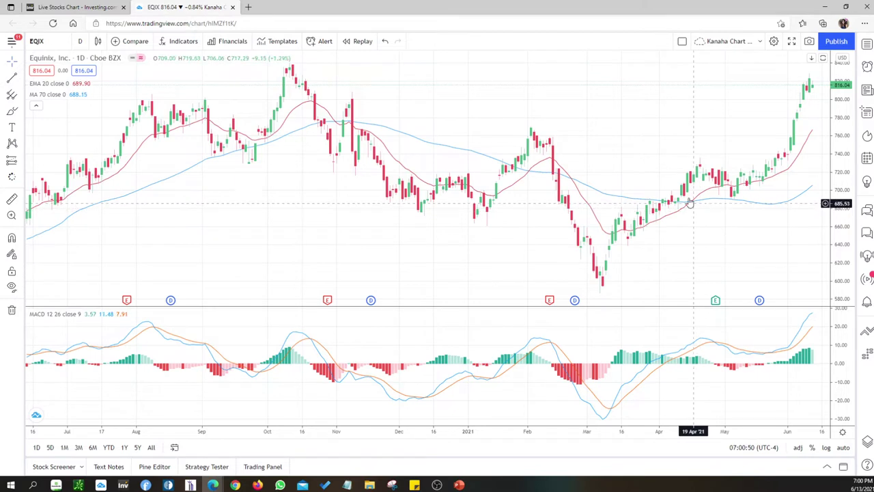
Step: Draw a small ellipse around the crossover of the EMA 20 and MA 70 lines, spanning about 14 to 21 April 2021
left_click(21, 77)
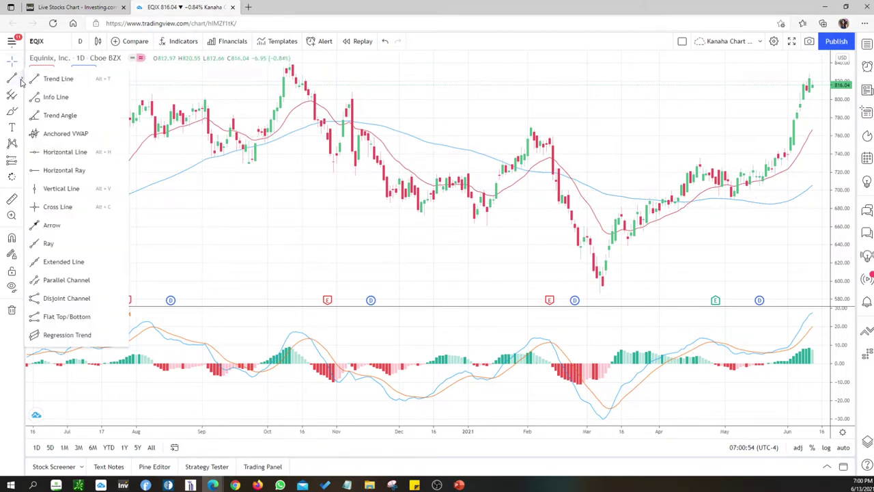
left_click(20, 62)
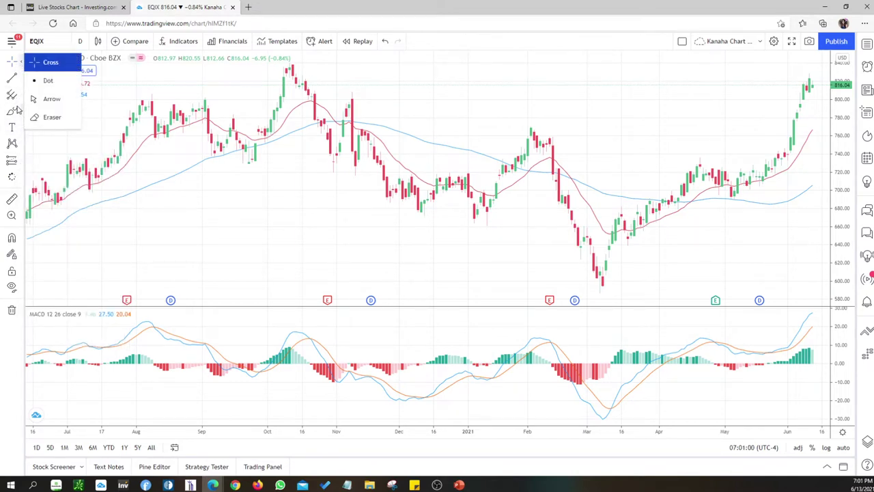
left_click(22, 81)
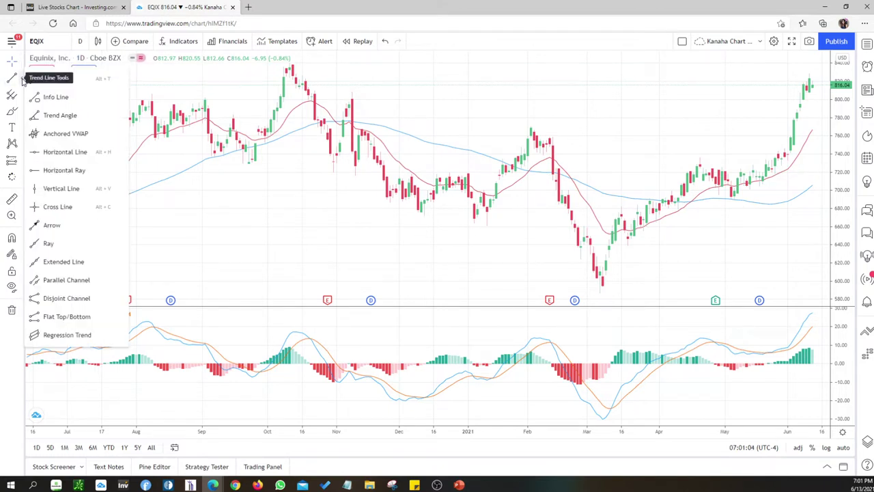
left_click(21, 114)
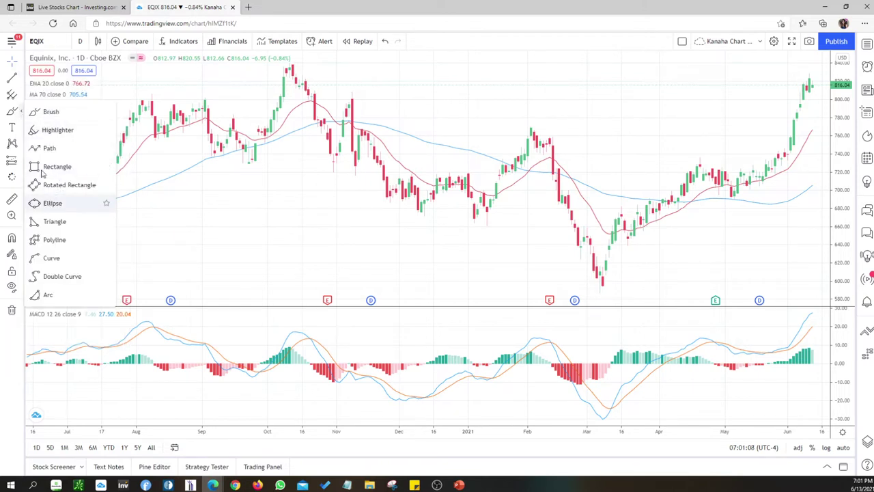
left_click(103, 204)
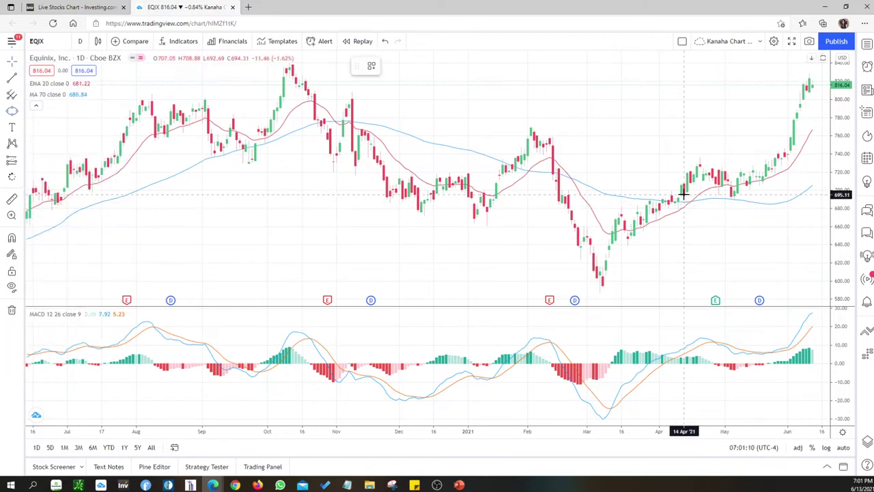
left_click(694, 205)
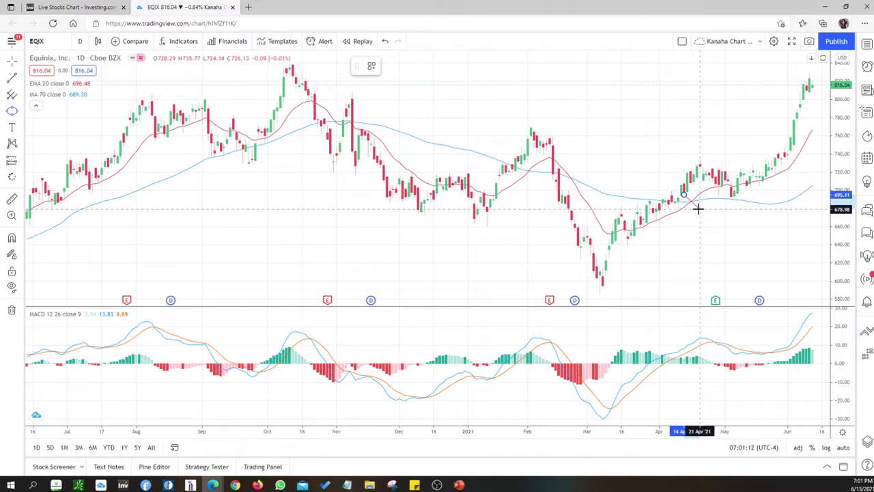
left_click(689, 214)
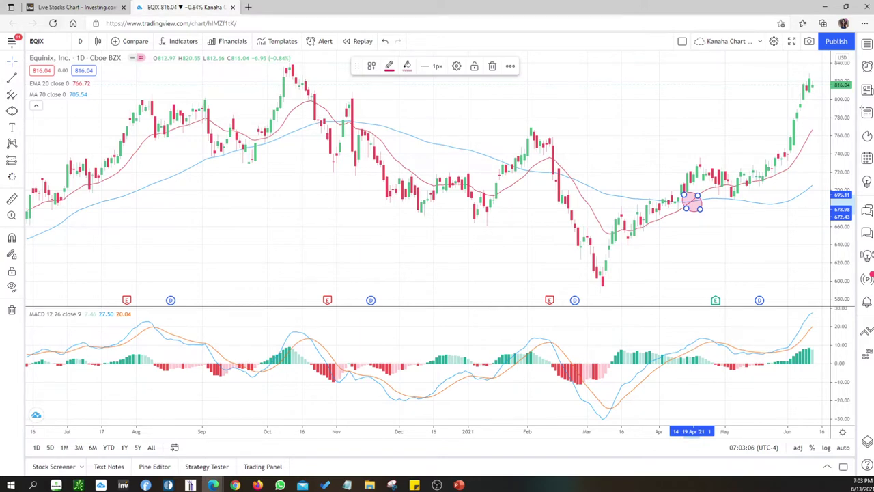
Step: Change the chart symbol to FDS, FactSet Research Systems Inc
left_click(47, 45)
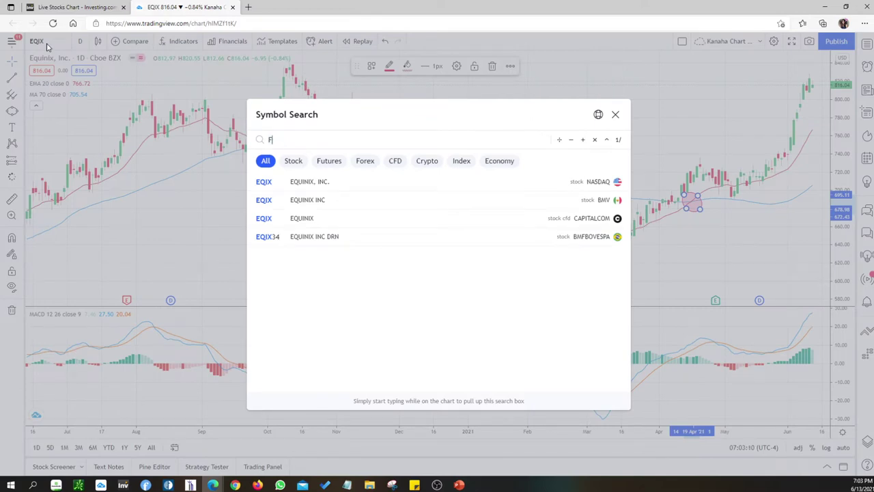
type("FDS")
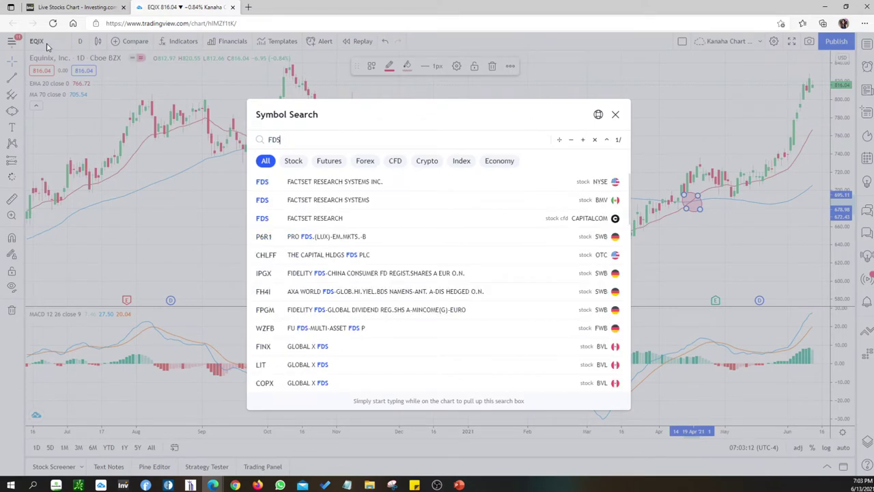
key("Return")
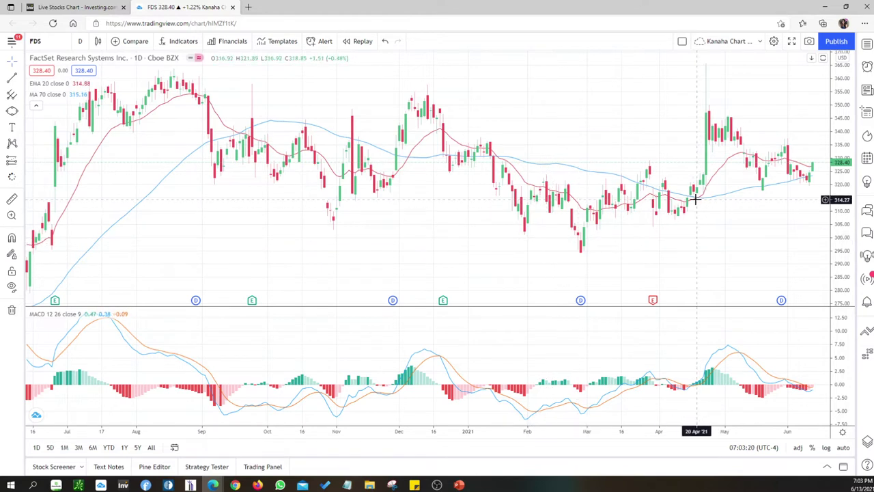
Step: Mark the EMA 20 and MA 70 crossover on the FactSet chart with an ellipse spanning about 16 to 23 April 2021
left_click(13, 111)
left_click(707, 203)
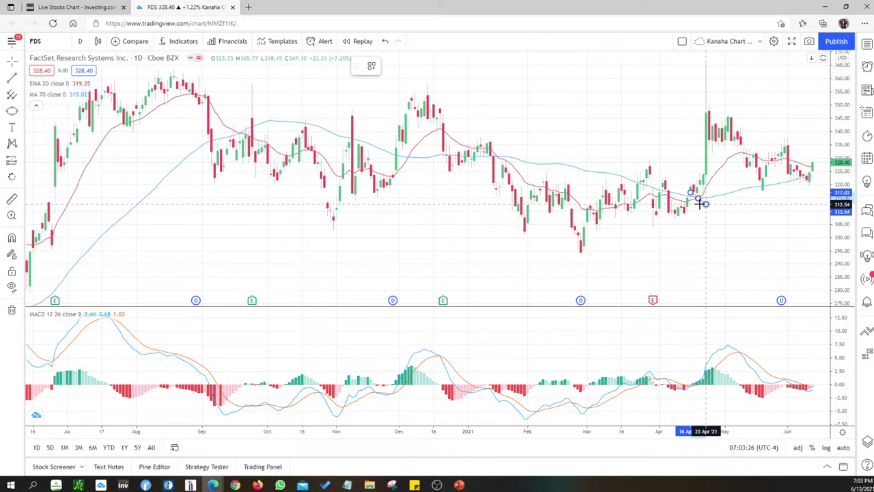
left_click(694, 204)
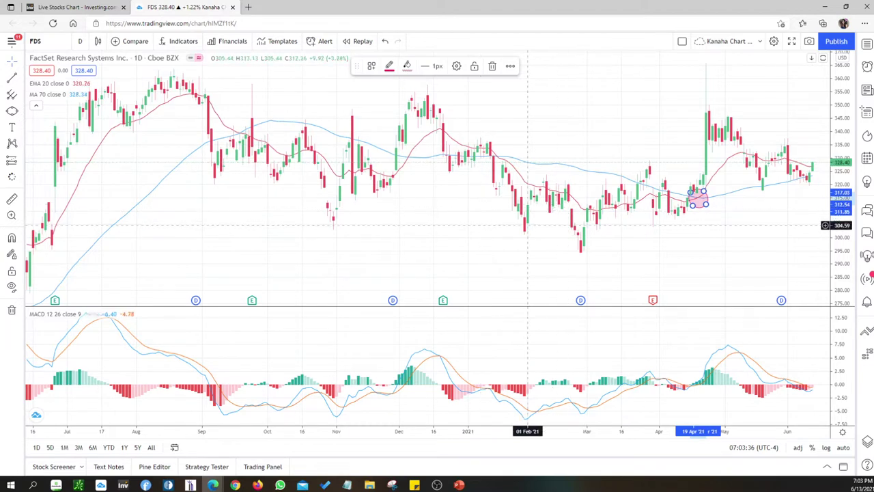
Step: Change the chart symbol to ALNY, Alnylam Pharmaceuticals, Inc
left_click(48, 41)
type("ALNY")
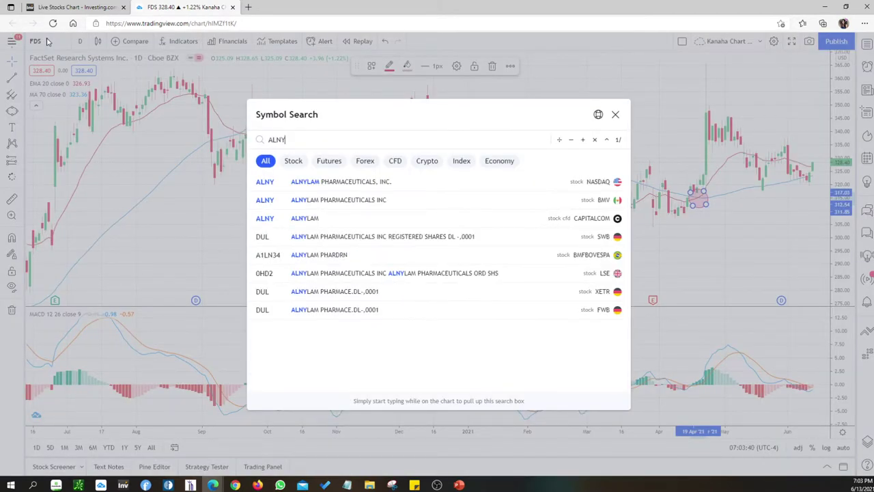
key("Return")
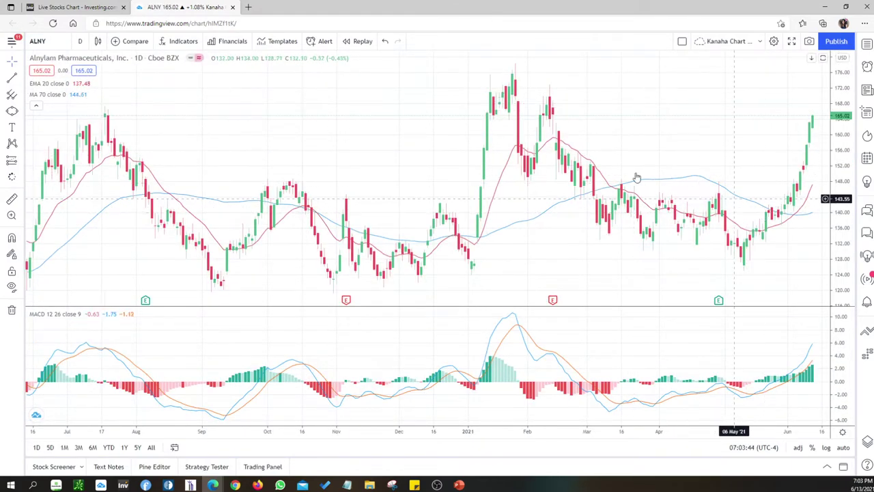
Step: Mark the EMA 20 and MA 70 crossover on the Alnylam chart with an ellipse spanning about 2 to 7 June 2021
left_click(12, 110)
left_click(790, 210)
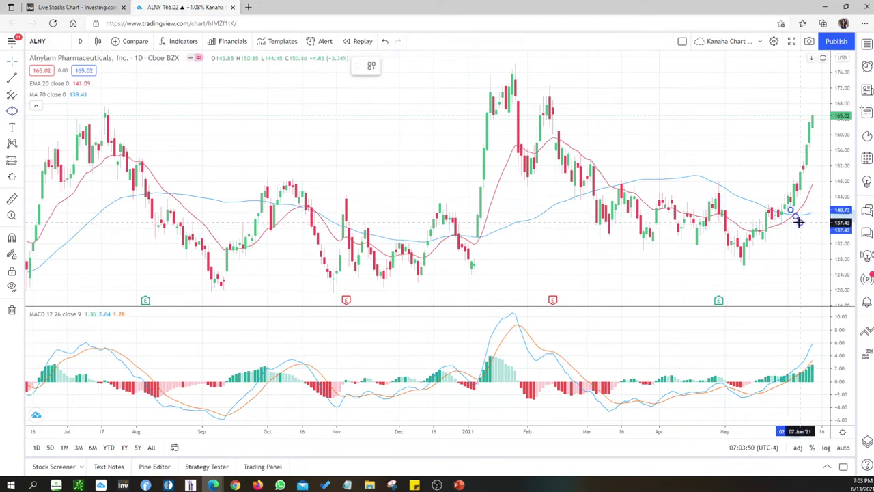
left_click(796, 223)
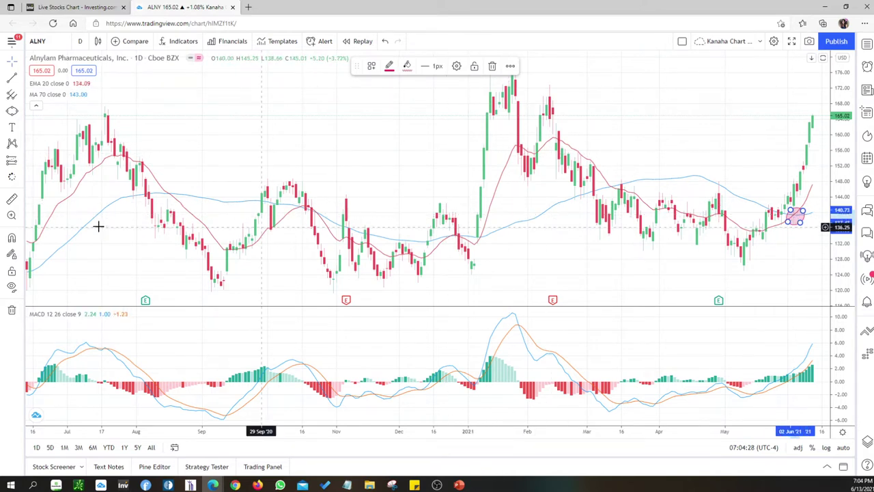
Step: Measure the price rise from the June 2021 crossover up to the latest Alnylam candles, and clear the measurement
left_click(22, 82)
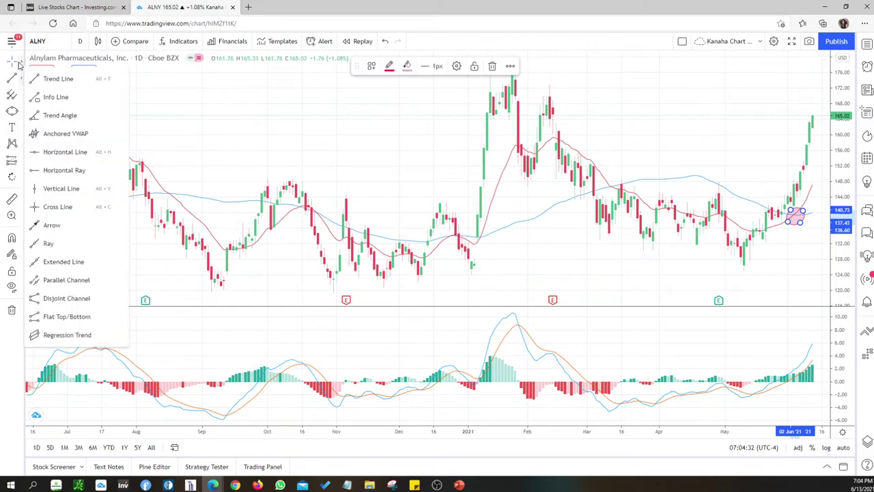
left_click(21, 64)
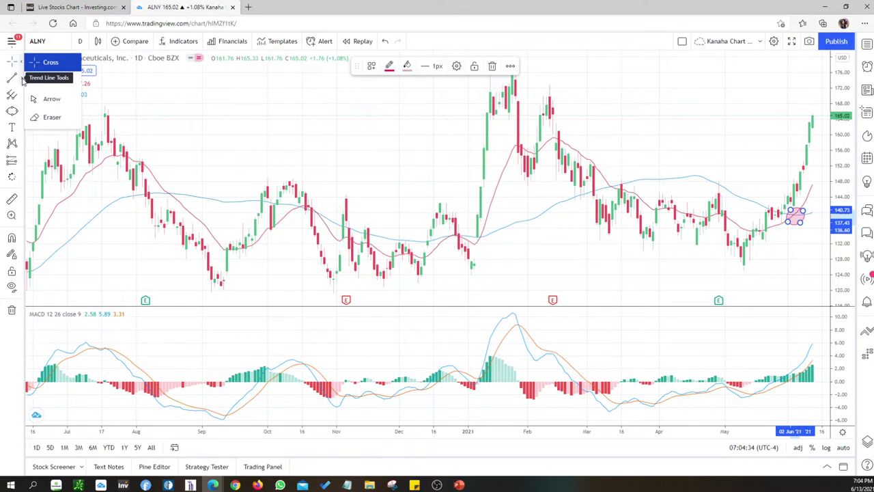
left_click(22, 80)
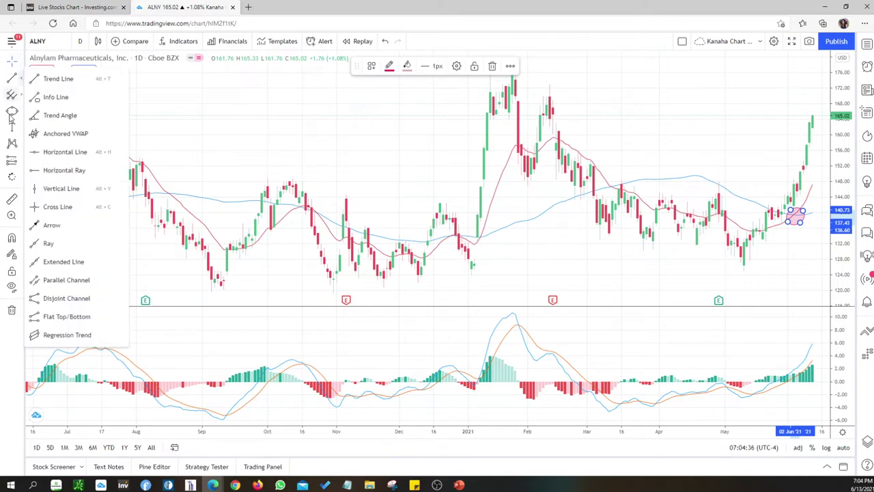
left_click(11, 198)
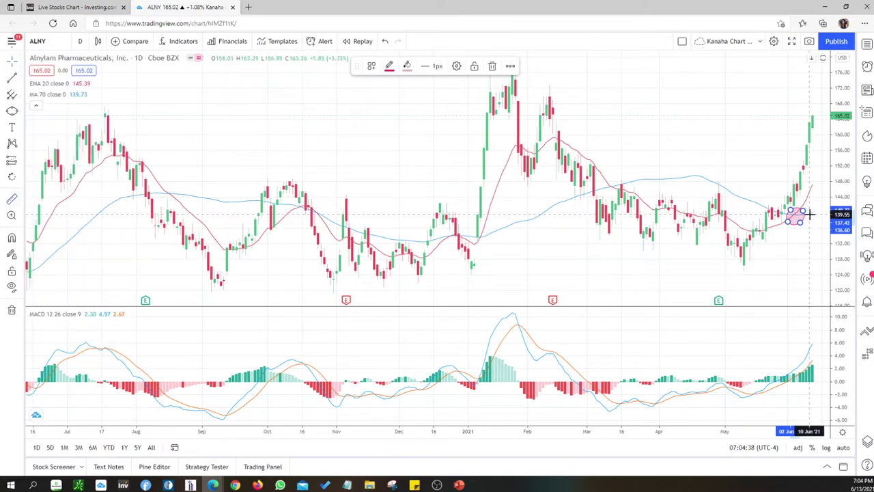
mouse_move(808, 210)
left_mouse_down()
mouse_move(814, 137)
mouse_move(812, 173)
mouse_move(711, 209)
mouse_move(778, 194)
mouse_move(748, 193)
mouse_move(788, 222)
mouse_move(771, 135)
mouse_move(780, 134)
left_mouse_up()
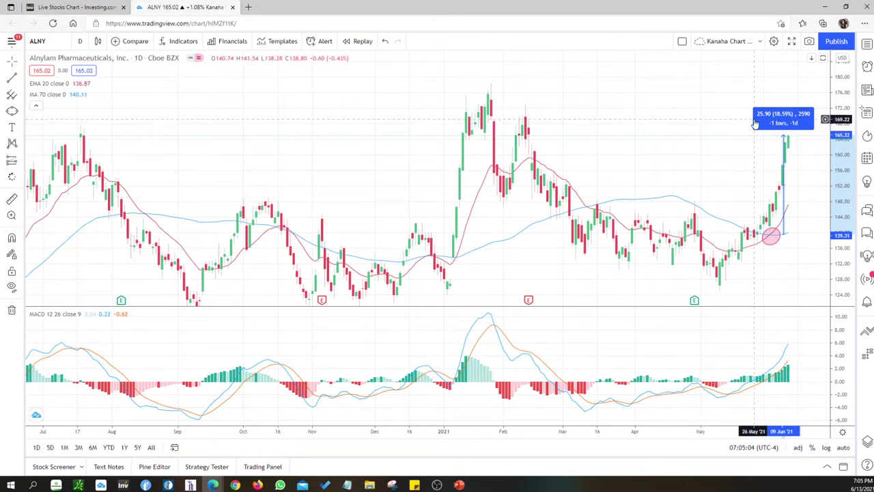
left_click(711, 121)
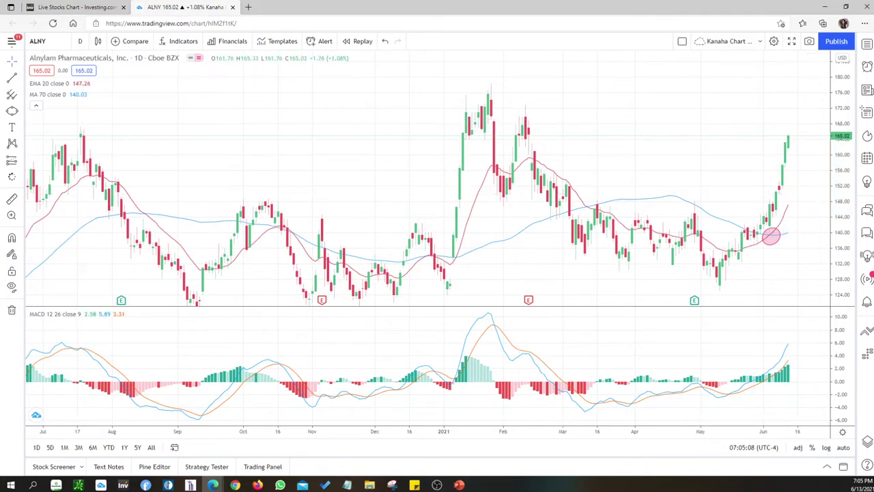
Step: Change the chart symbol to PG, Procter & Gamble Company
left_click(46, 43)
type("PG")
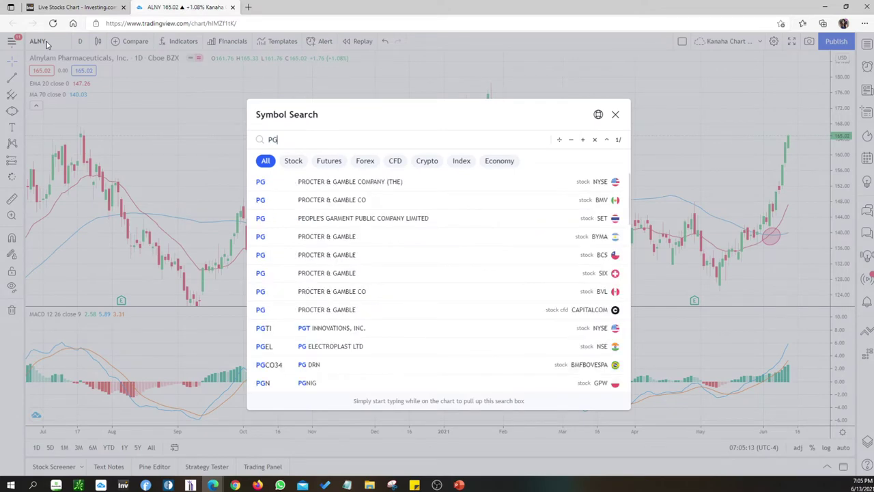
key("Return")
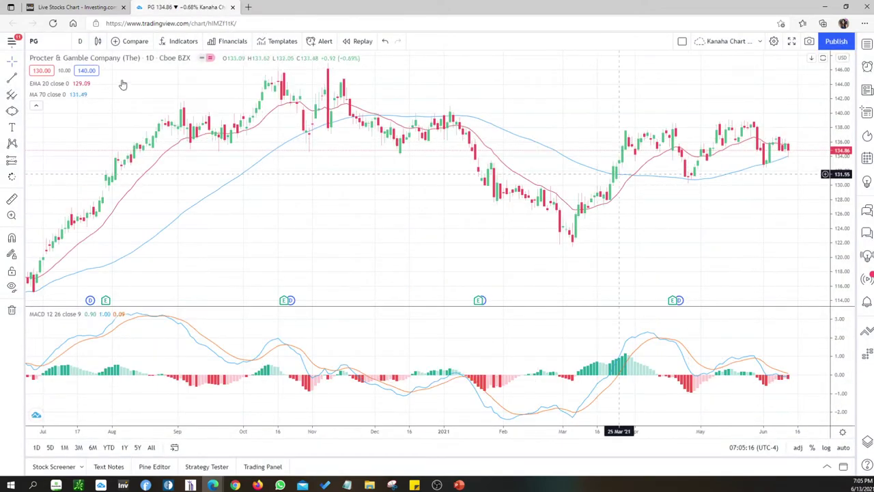
Step: Mark the early April 2021 crossover of the EMA 20 and MA 70 lines on the Procter & Gamble chart with a small ellipse
left_click(12, 111)
left_click(633, 172)
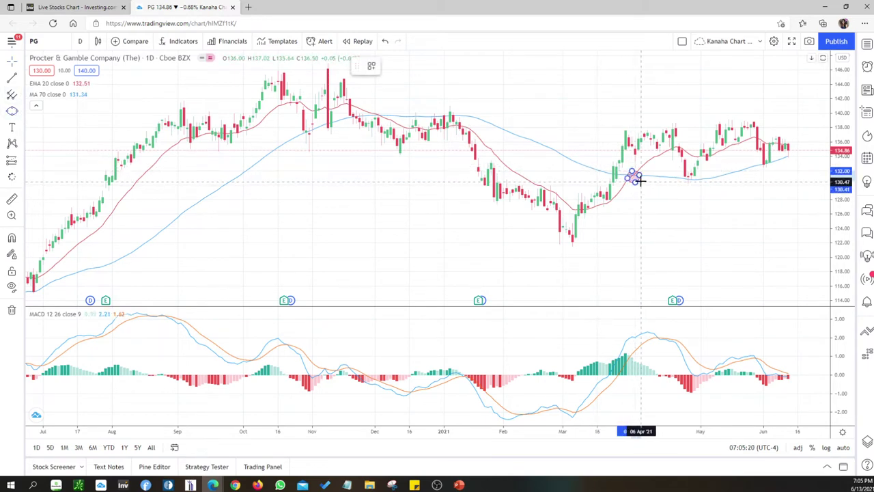
left_click(638, 180)
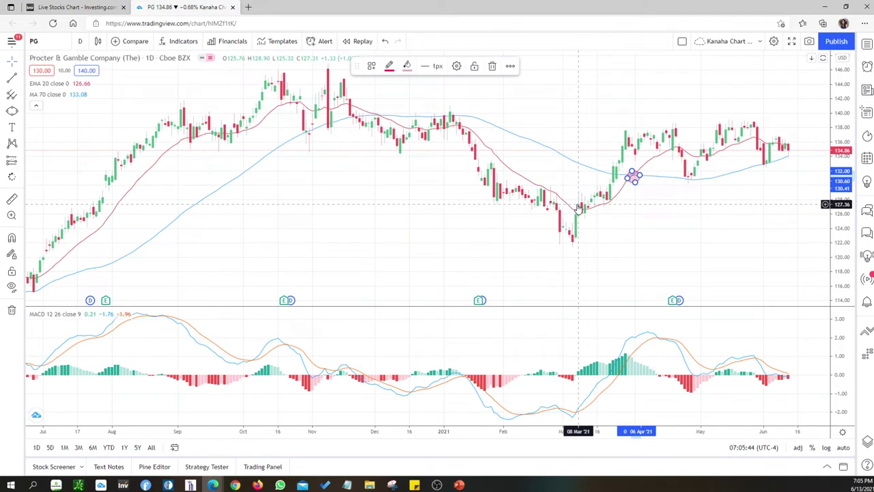
Step: Switch the chart to LZAGY, Lonza Group AG, and mark its early May 2021 EMA 20 and MA 70 crossover with a small ellipse
left_click(38, 43)
type("LZA")
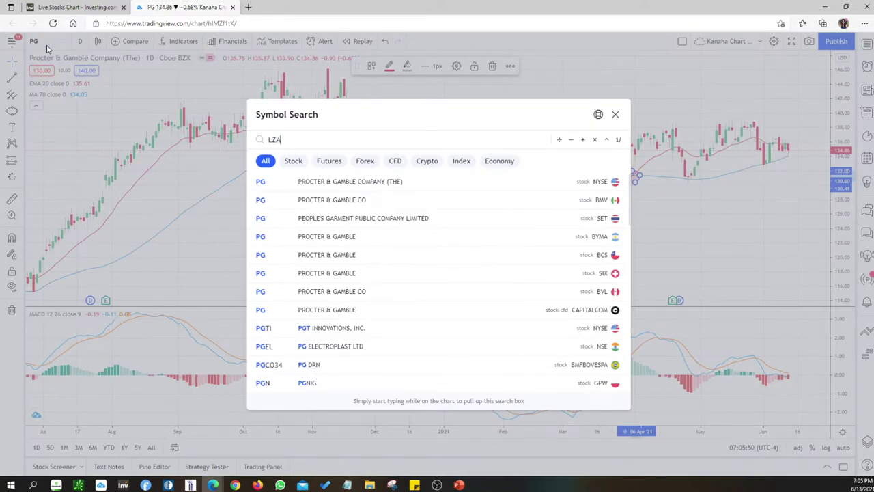
type("GY")
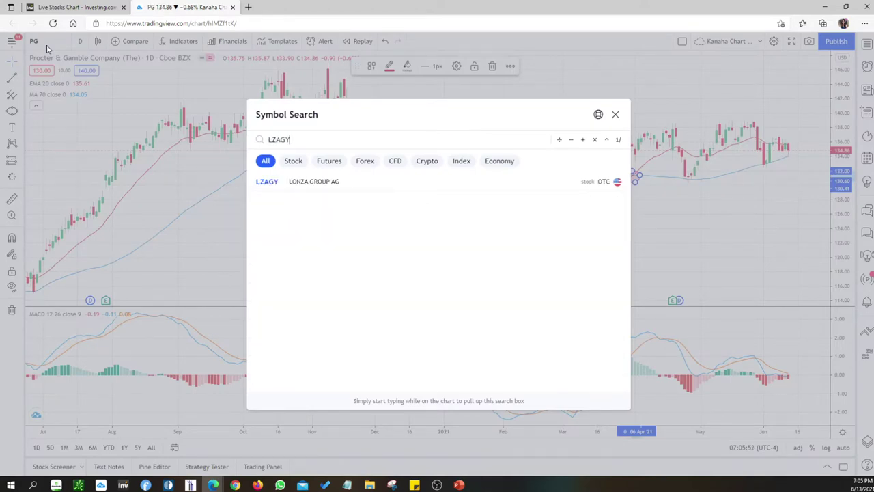
key("Return")
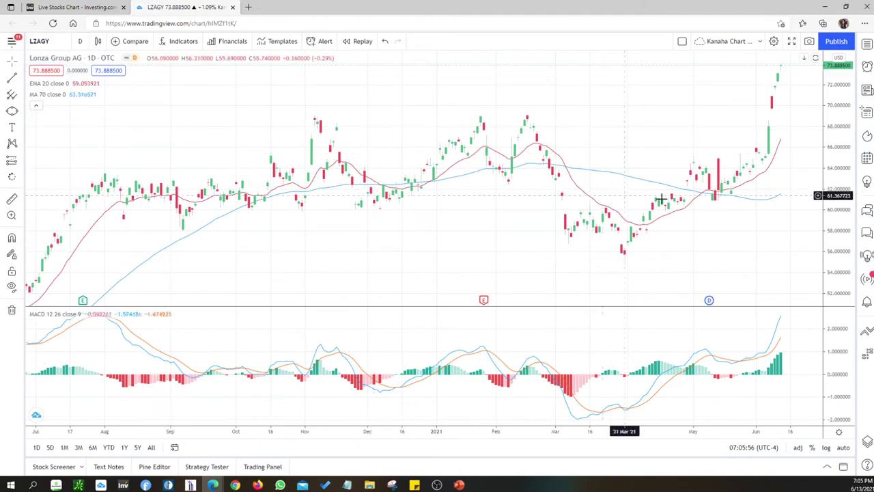
left_click(12, 110)
mouse_move(700, 188)
left_mouse_down()
mouse_move(709, 193)
mouse_move(696, 200)
left_mouse_up()
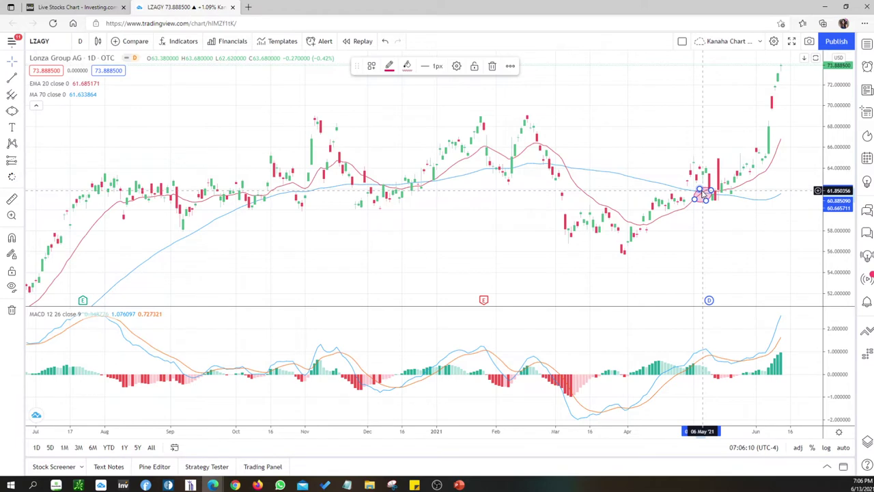
Step: Switch the chart to NEWR, New Relic, Inc., and mark the EMA 20 and MA 70 crossover around 1 June 2021 with a small ellipse
left_click(49, 46)
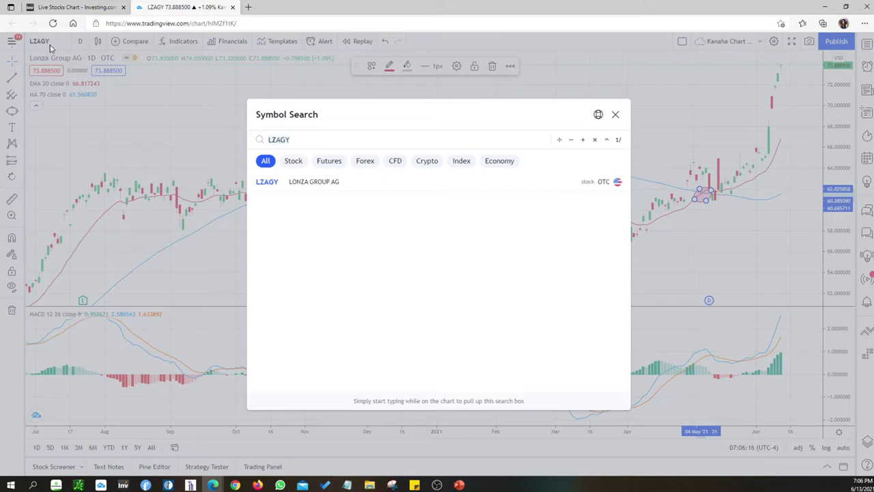
type("NEW")
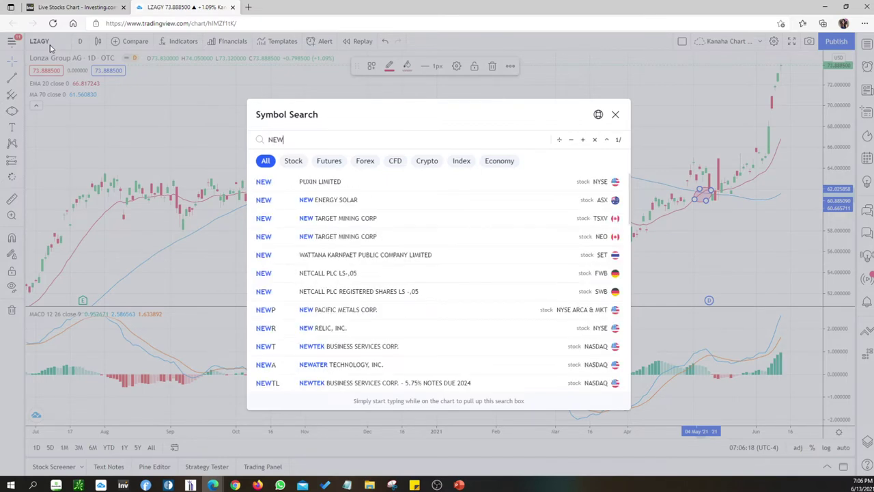
type("R")
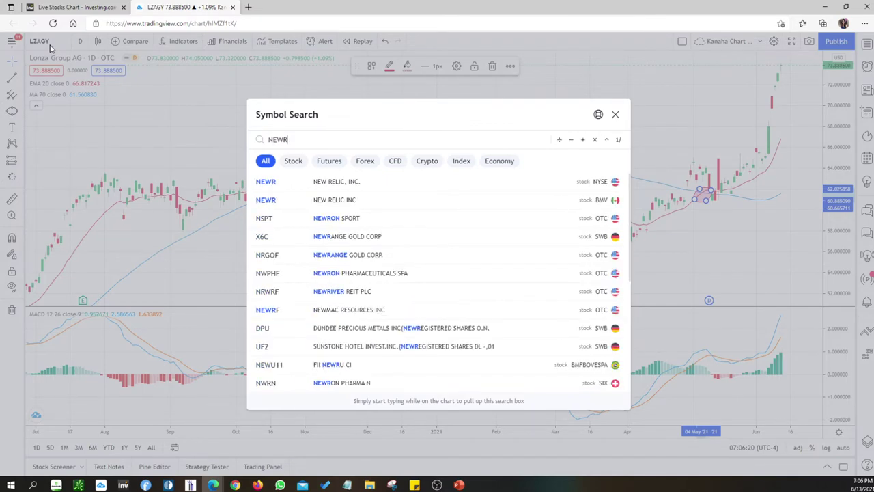
key("Return")
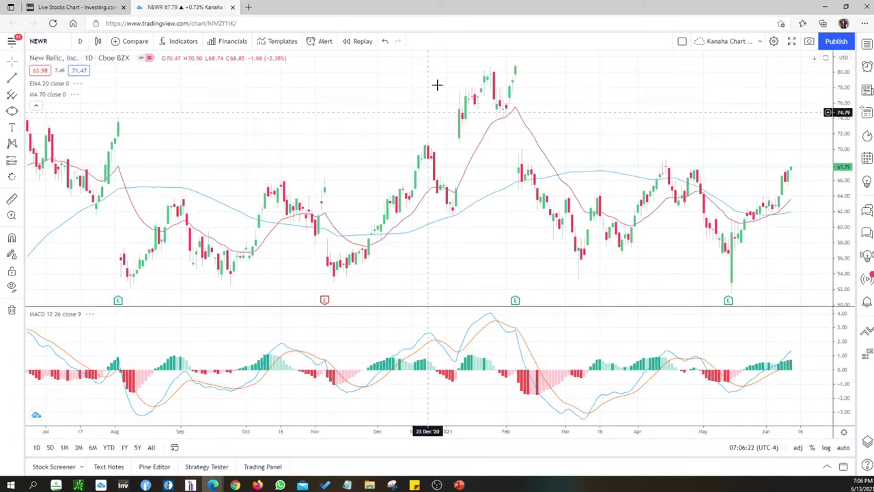
left_click(12, 111)
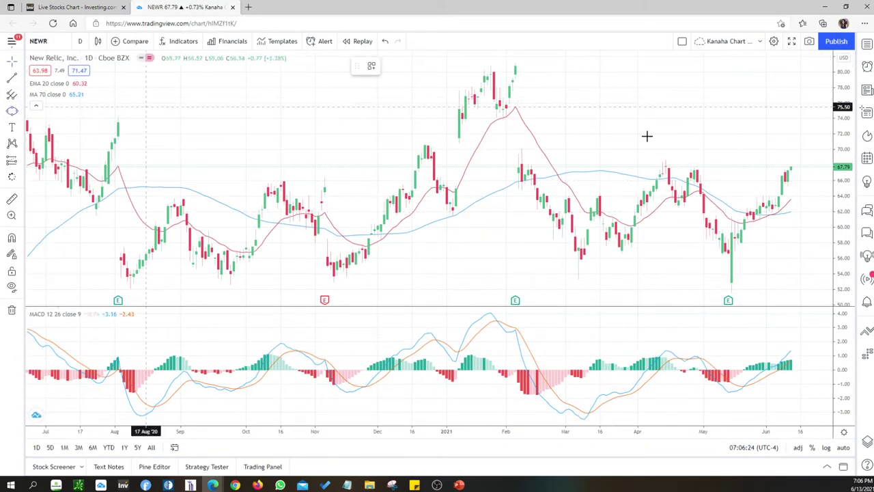
left_click(769, 209)
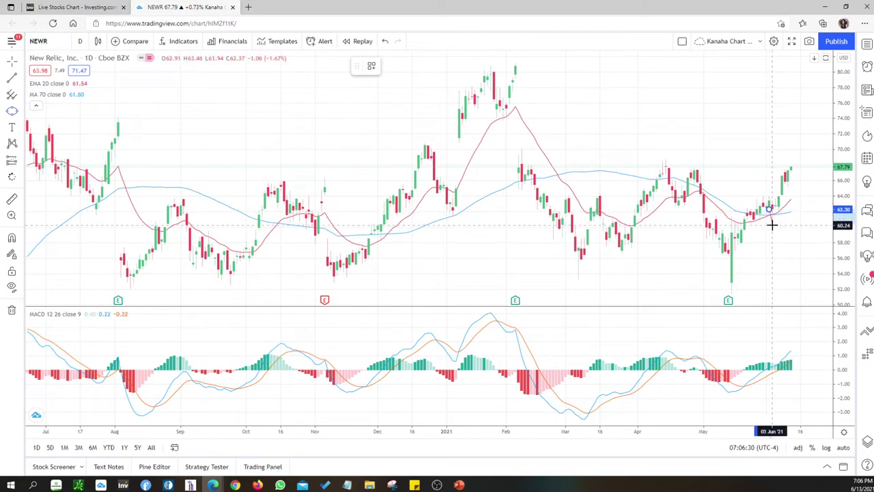
left_click(769, 223)
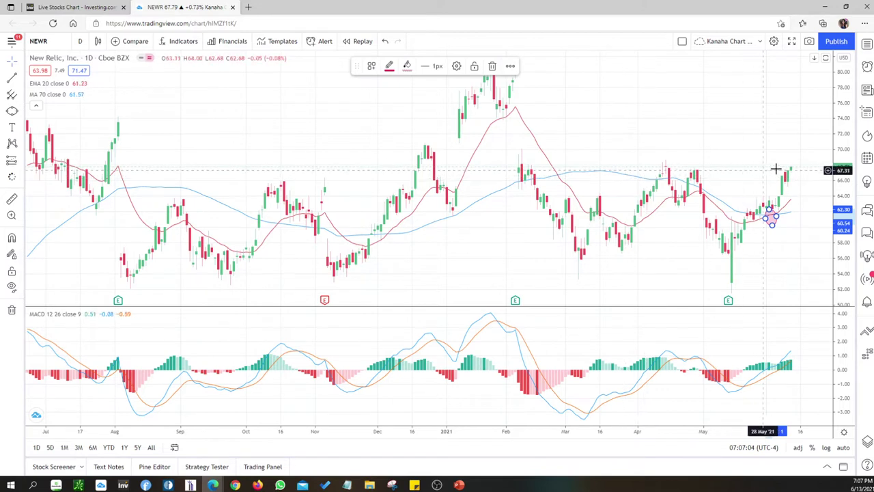
Step: Switch the chart to UL, Unilever PLC, and circle the EMA 20 and MA 70 crossover around 19 to 23 April 2021 with an ellipse
left_click(52, 43)
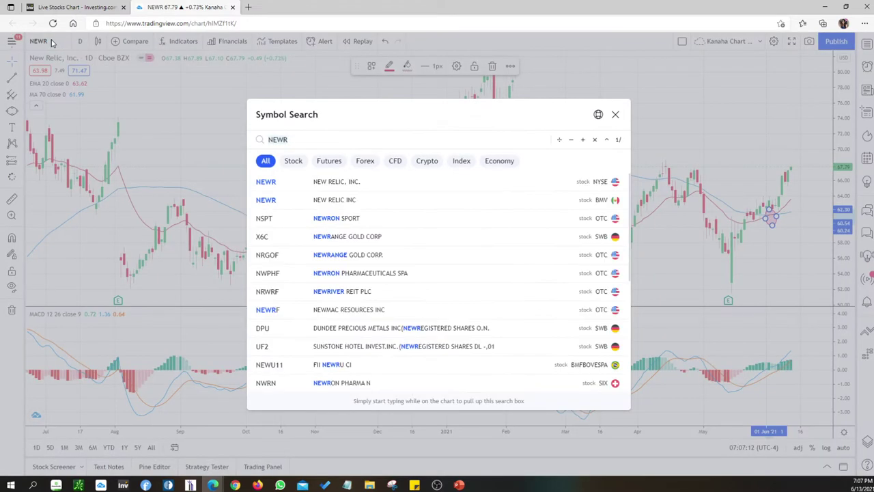
key("Return")
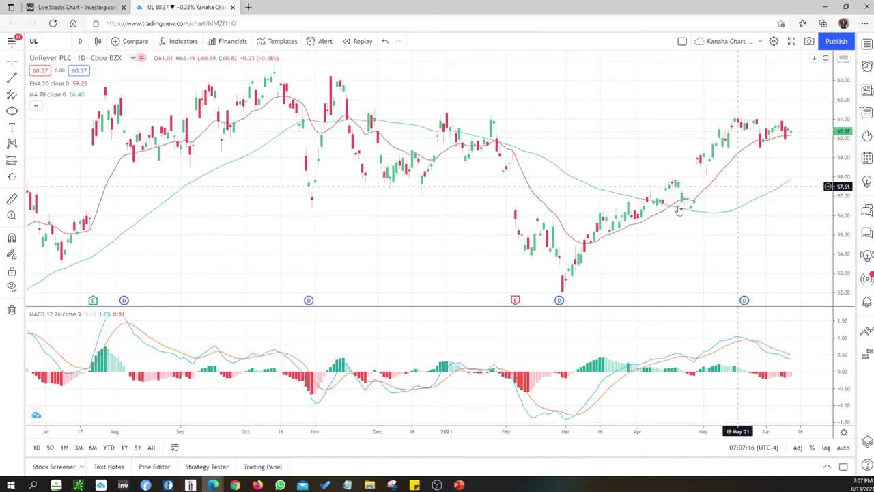
left_click(12, 111)
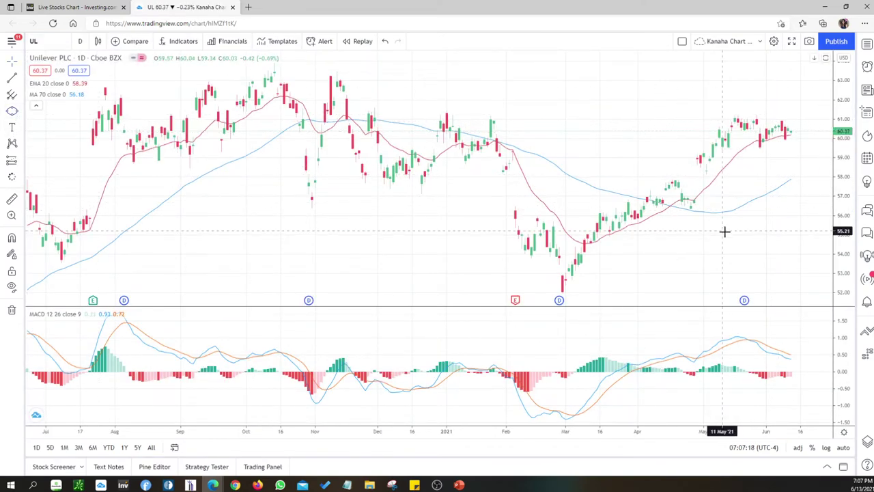
left_click(672, 215)
left_click(683, 218)
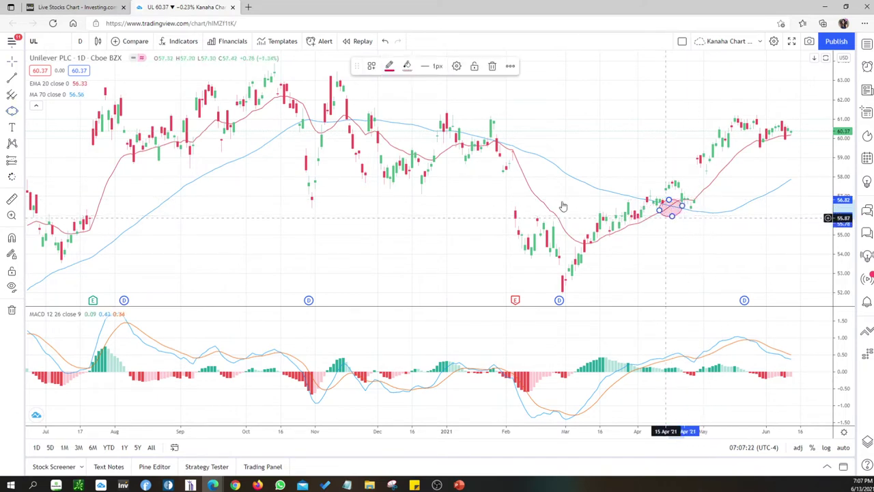
Step: Switch the chart to GMAB, Genmab A/S, and mark its EMA 20 and MA 70 crossover around 3 May 2021 with an ellipse
left_click(36, 42)
type("GM")
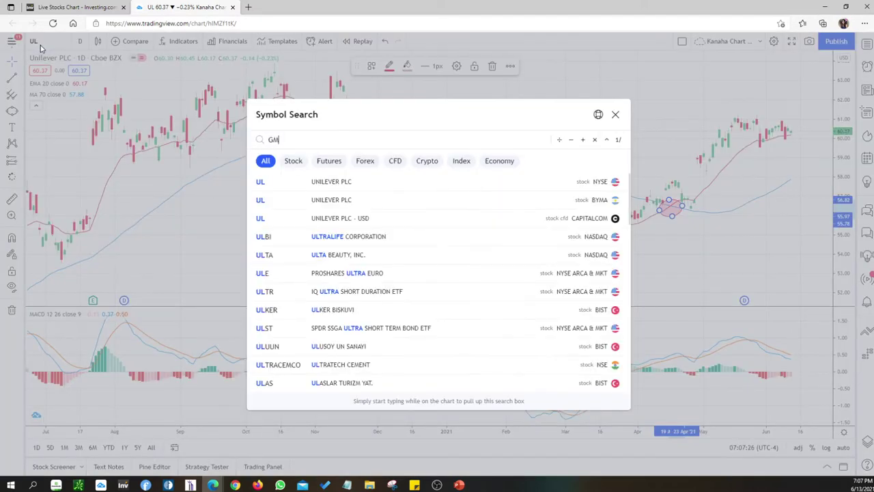
type("AB")
key("Return")
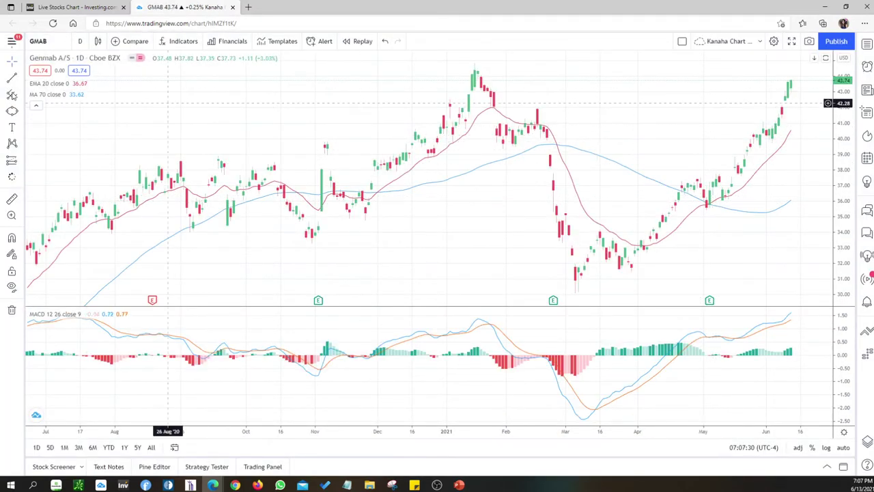
mouse_move(706, 197)
left_mouse_down()
mouse_move(712, 211)
mouse_move(702, 214)
left_mouse_up()
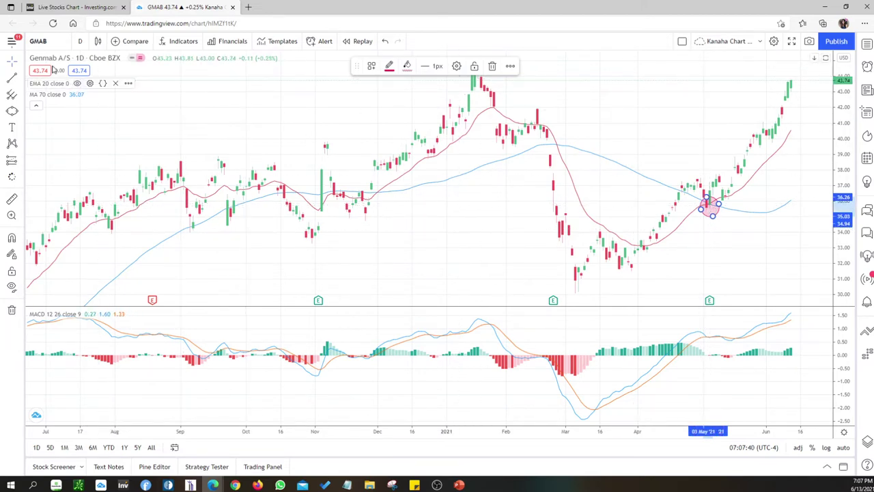
Step: Switch the chart to FBRX, Forte Biosciences, Inc., and mark the mid-April 2021 EMA 20 and MA 70 crossover with an ellipse
left_click(39, 42)
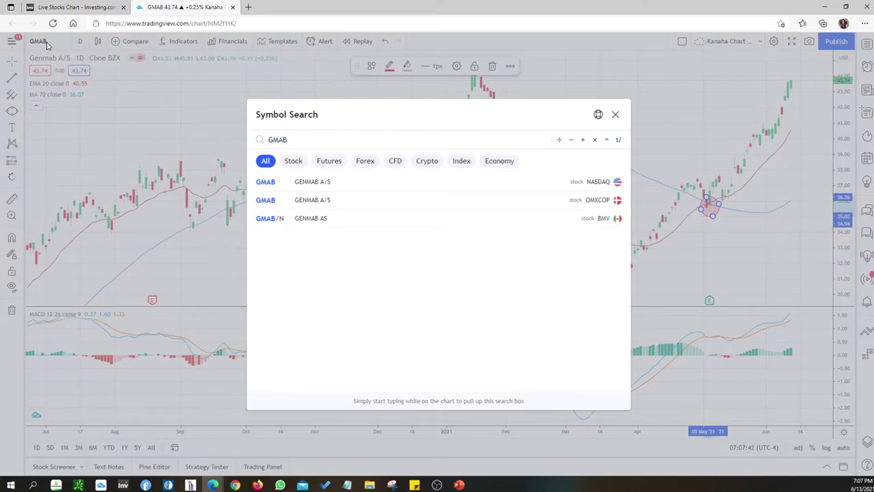
type("FBRX")
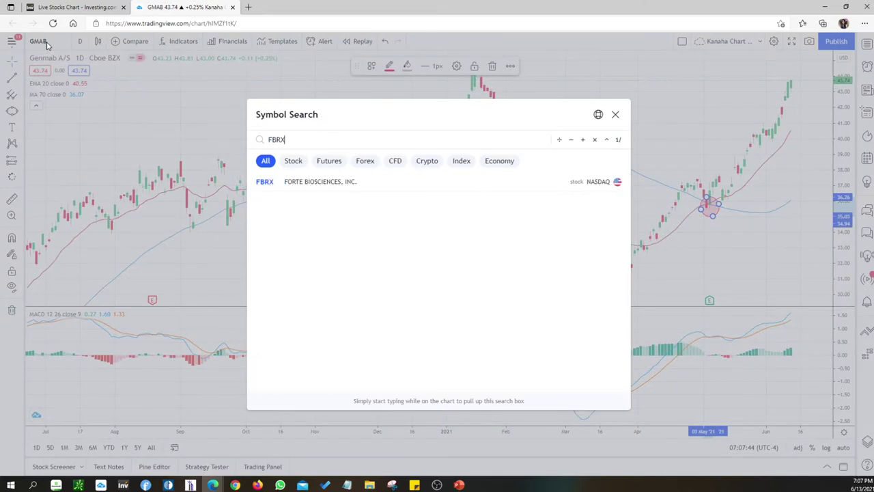
key("Return")
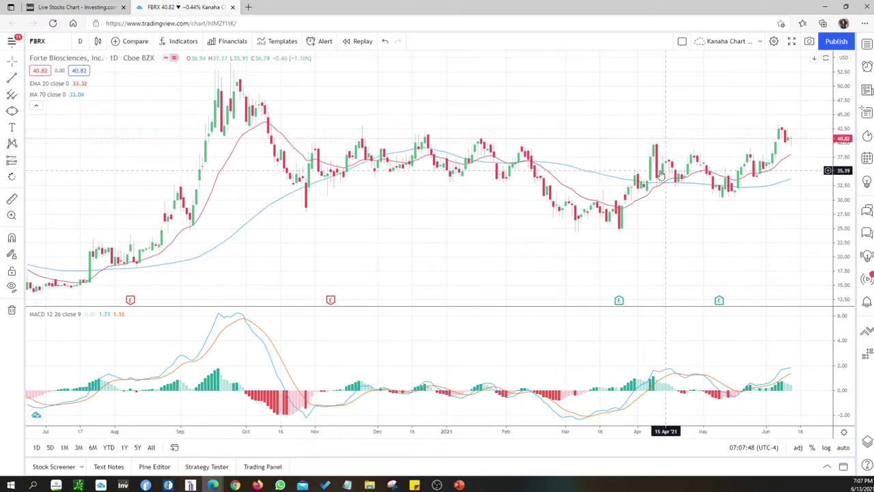
left_click(12, 111)
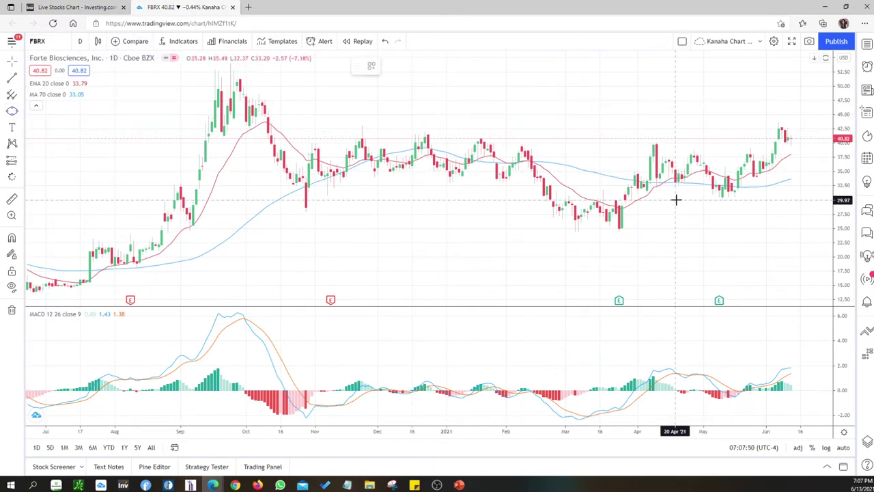
left_click(661, 176)
left_click(653, 193)
left_click(657, 187)
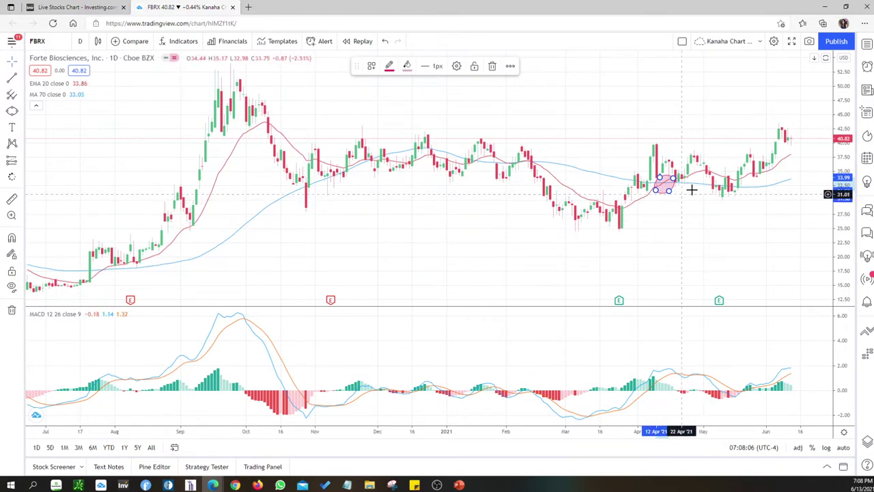
Step: Switch the chart to RF, Regions Financial Corporation on NYSE, and mark its early August 2020 EMA 20 and MA 70 crossover with an ellipse
left_click(41, 42)
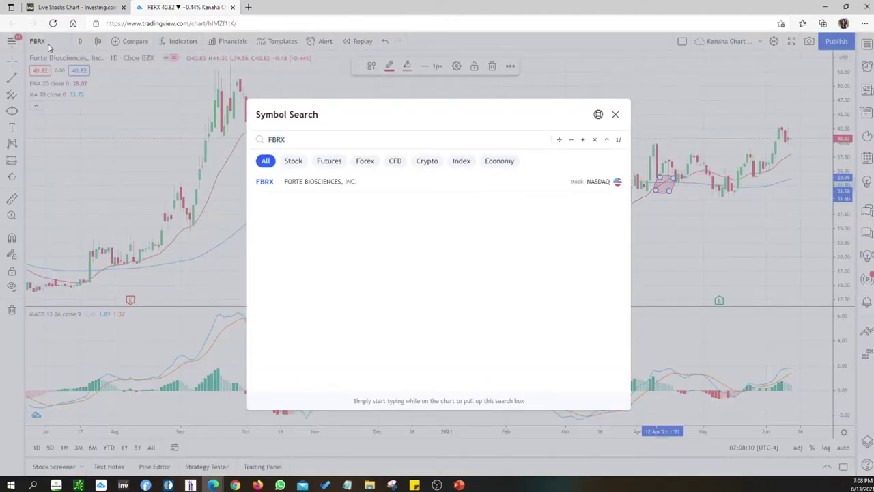
type("RF-C")
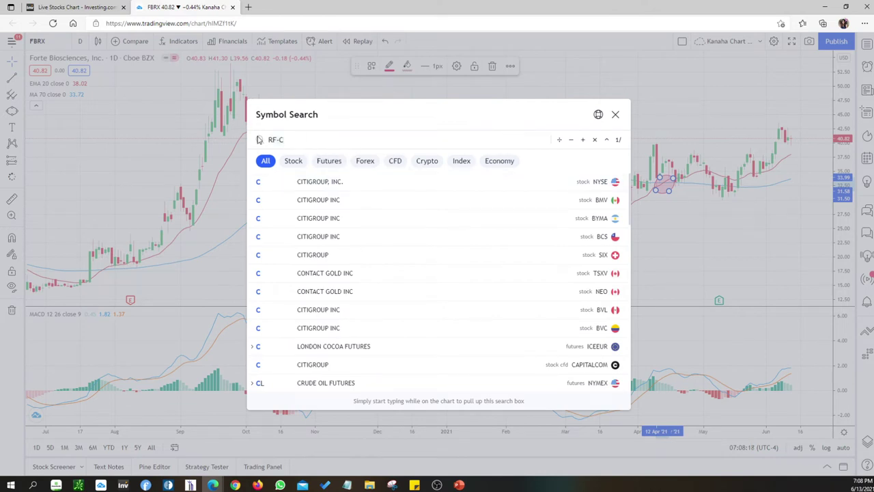
left_click(259, 139)
type("REGIONS ")
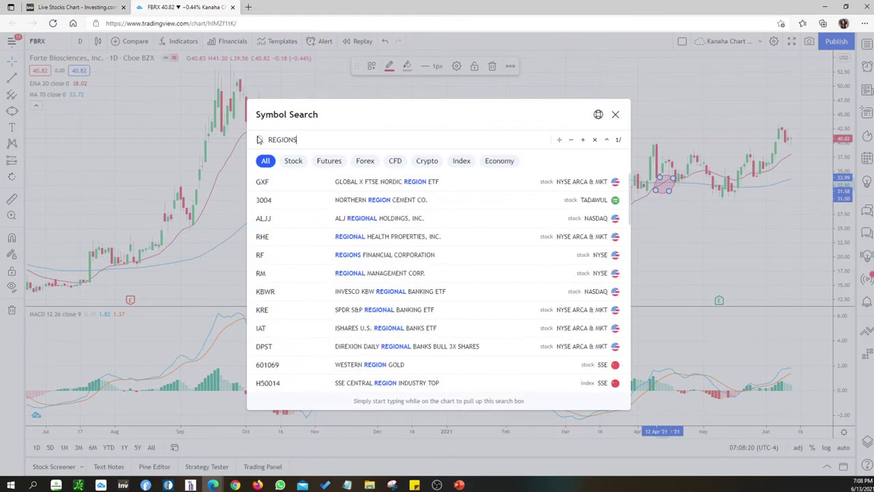
type("FIN")
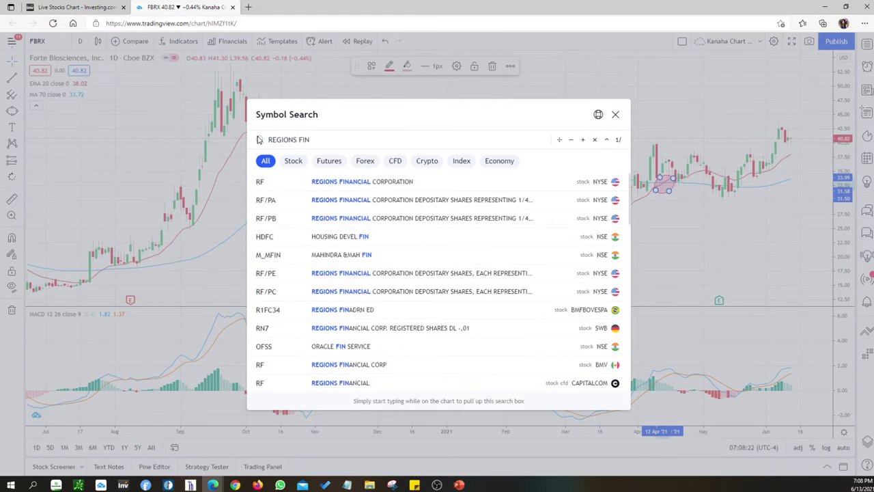
left_click(328, 182)
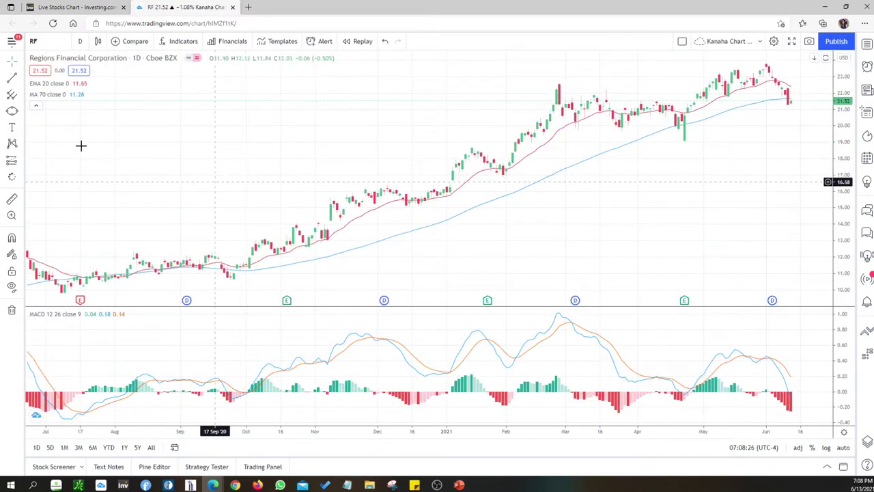
left_click(127, 267)
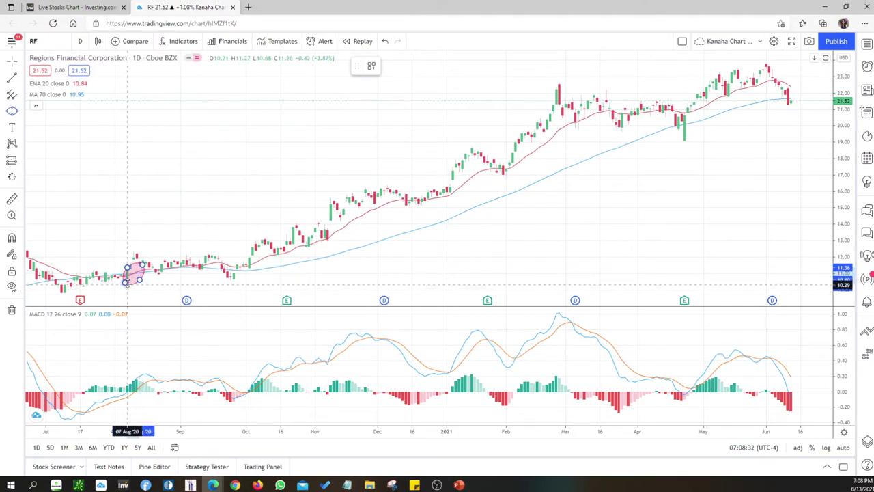
left_click(128, 282)
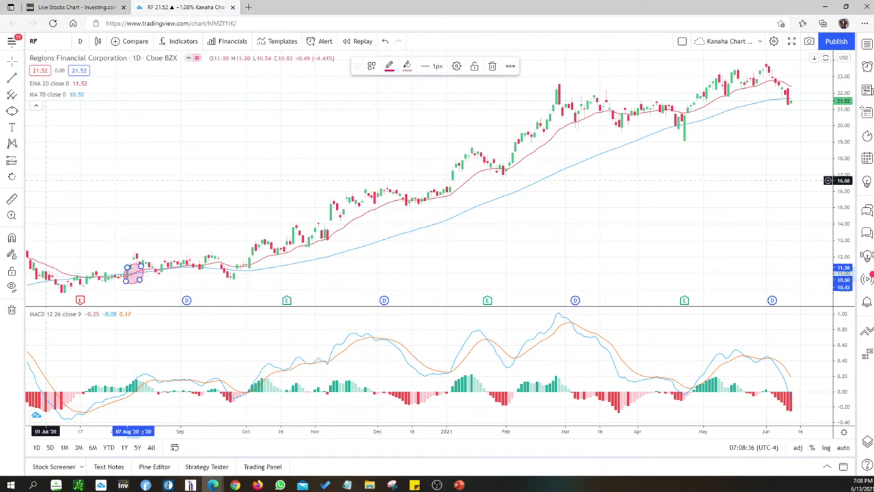
Step: Measure the Regions Financial price rise from the August 2020 crossover level up to the early June 2021 high, and clear the measurement
left_click(12, 198)
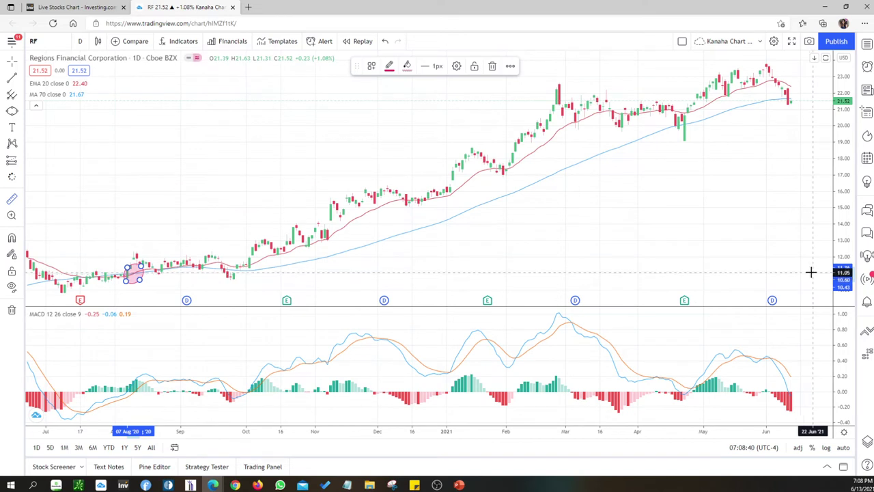
left_click(810, 272)
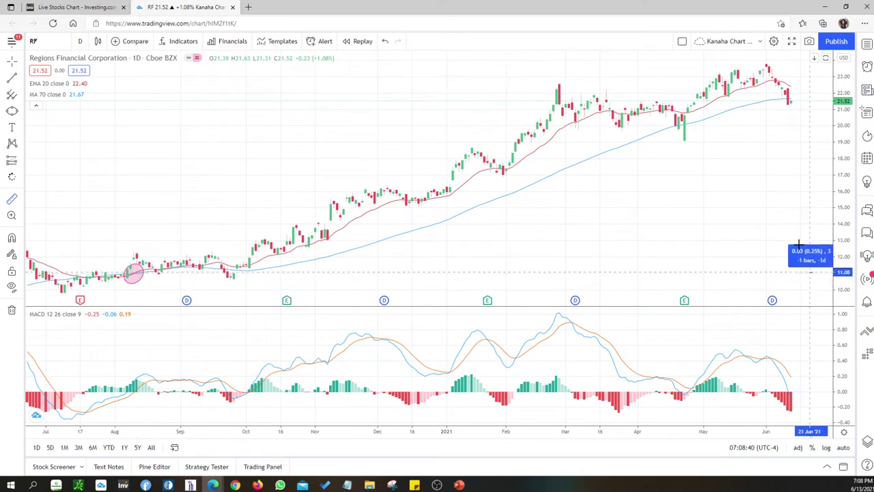
left_click(769, 66)
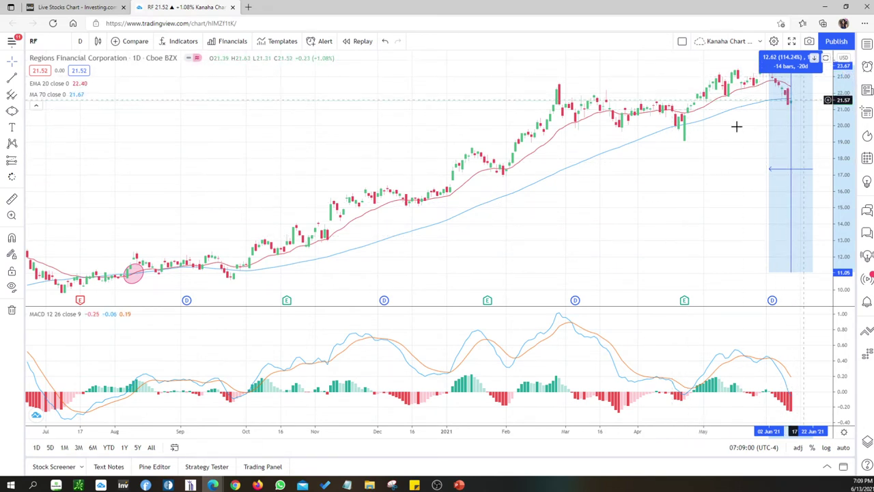
left_click(703, 182)
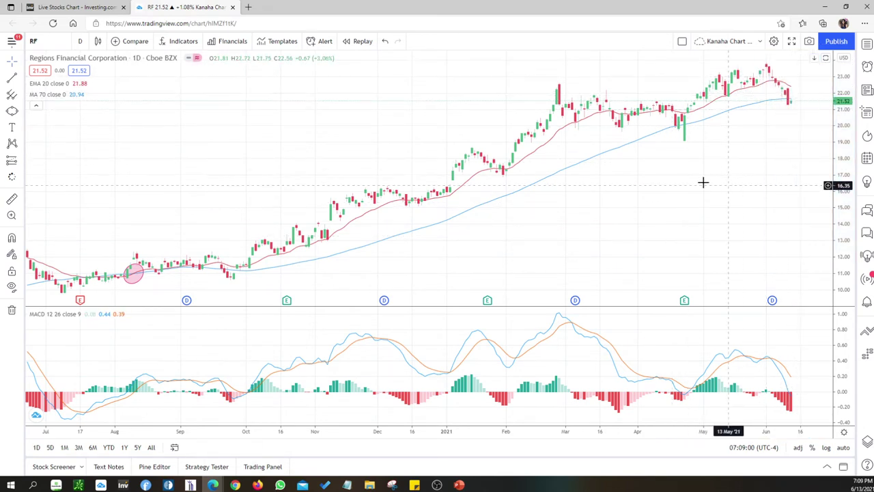
Step: Switch the chart to MS, Morgan Stanley on NYSE, and mark its early November 2020 EMA 20 and MA 70 crossover with an ellipse
left_click(35, 42)
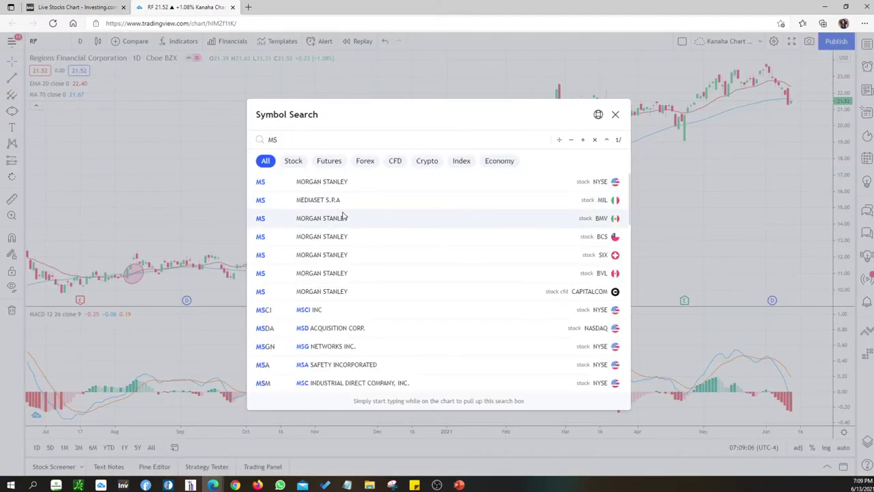
left_click(326, 182)
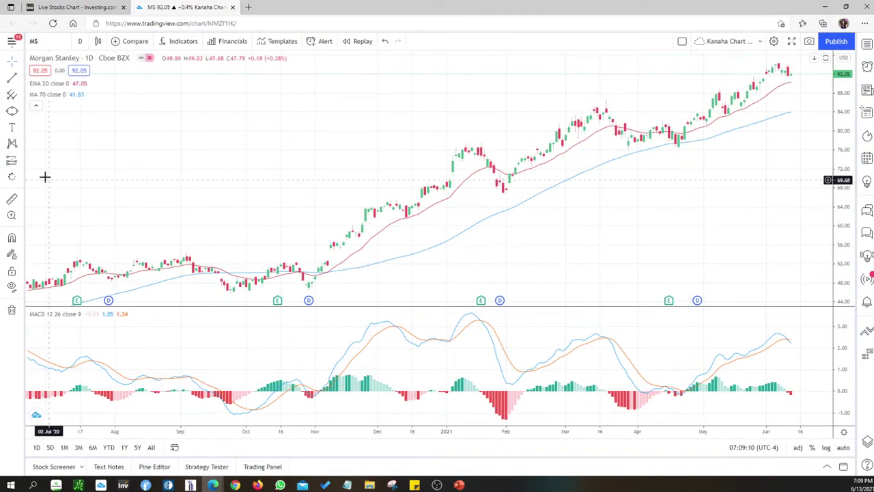
left_click(12, 111)
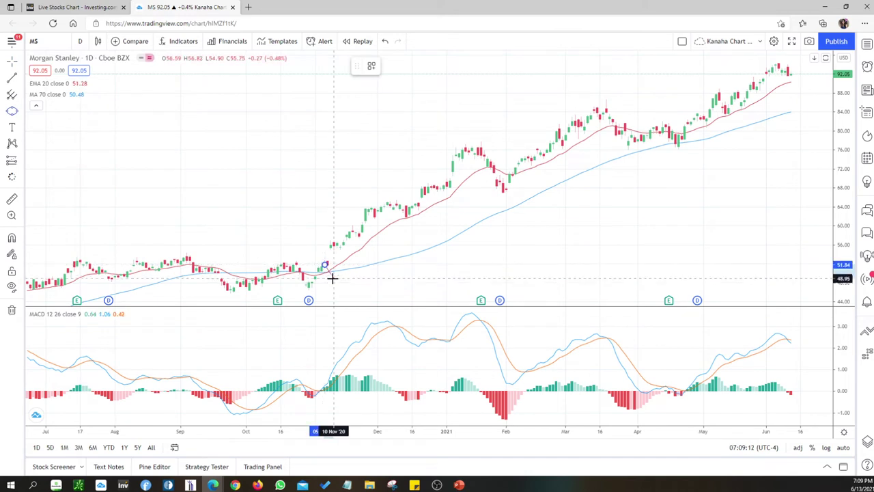
left_click(329, 279)
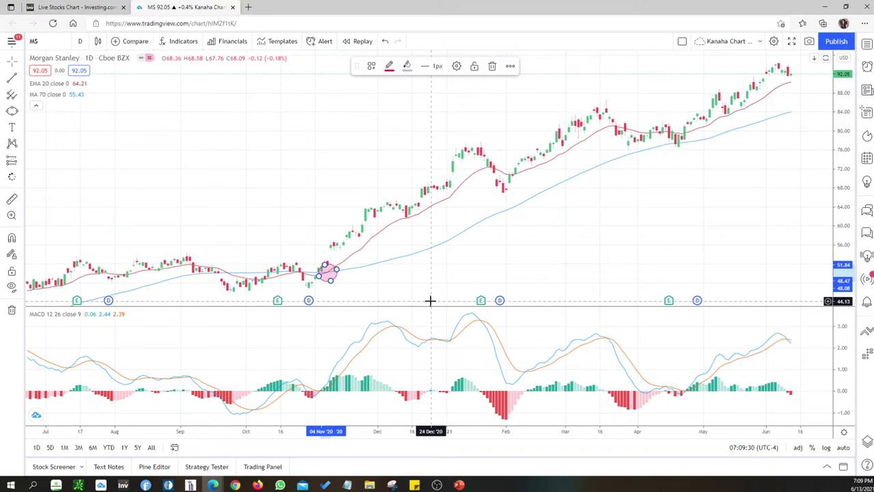
Step: Switch the chart to DUK, Duke Energy Corporation on NYSE, and mark the EMA 20 and MA 70 crossover around 18 March 2021 with an ellipse
left_click(44, 45)
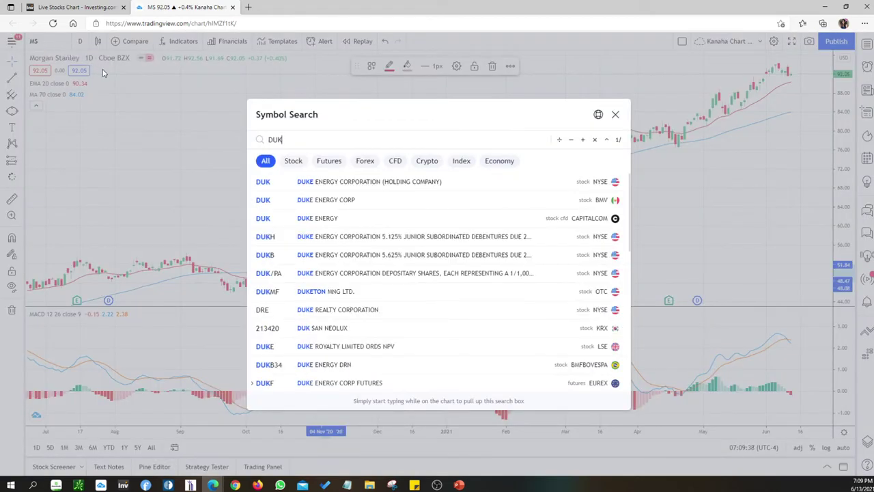
left_click(325, 182)
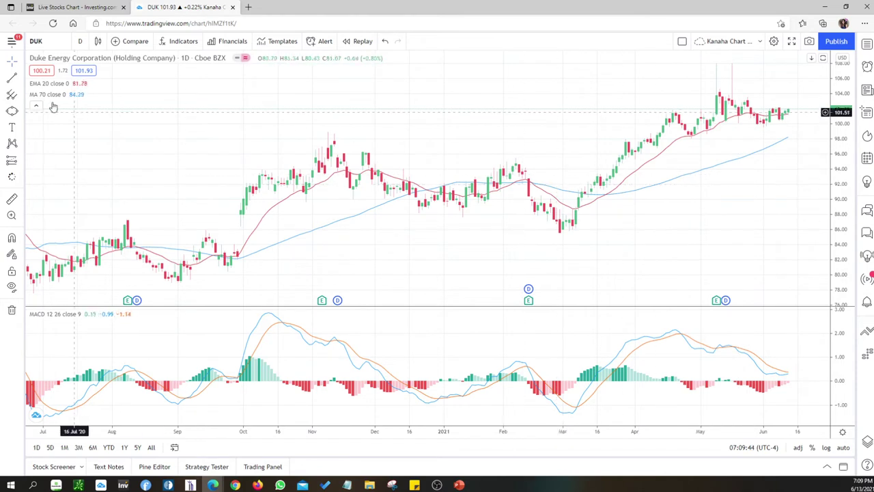
left_click_drag(604, 191, 604, 208)
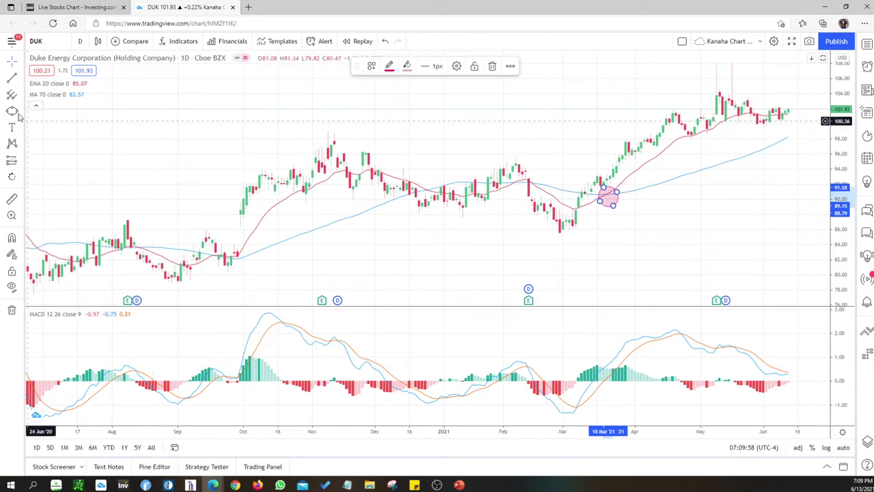
Step: Switch the chart to PSA, Public Storage on NYSE, and mark its early February 2021 EMA 20 and MA 70 crossover with an ellipse
left_click(38, 41)
type("PSA")
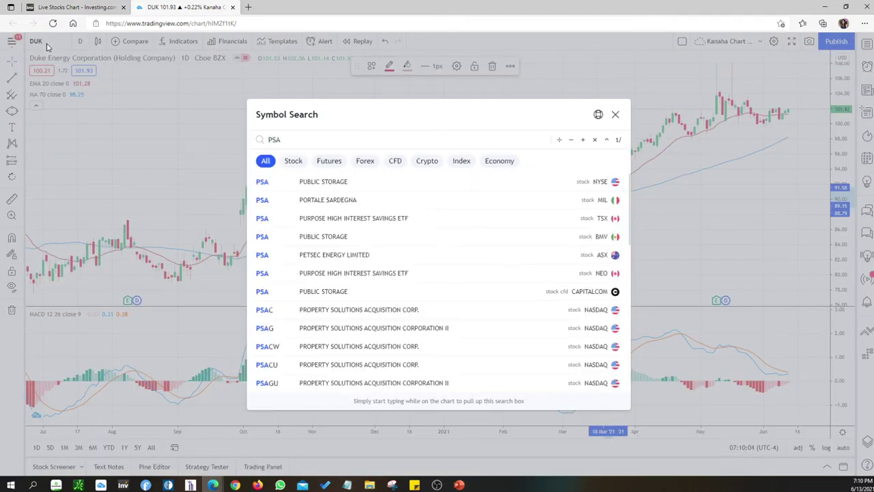
left_click(340, 185)
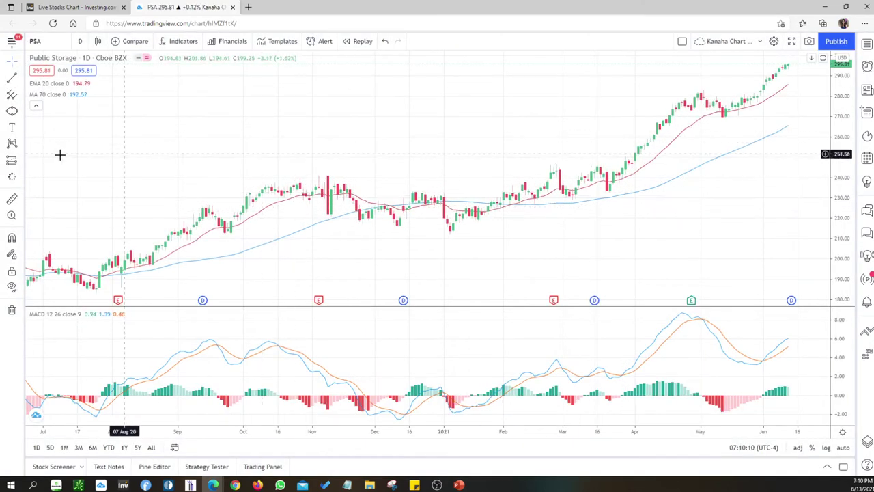
left_click(515, 216)
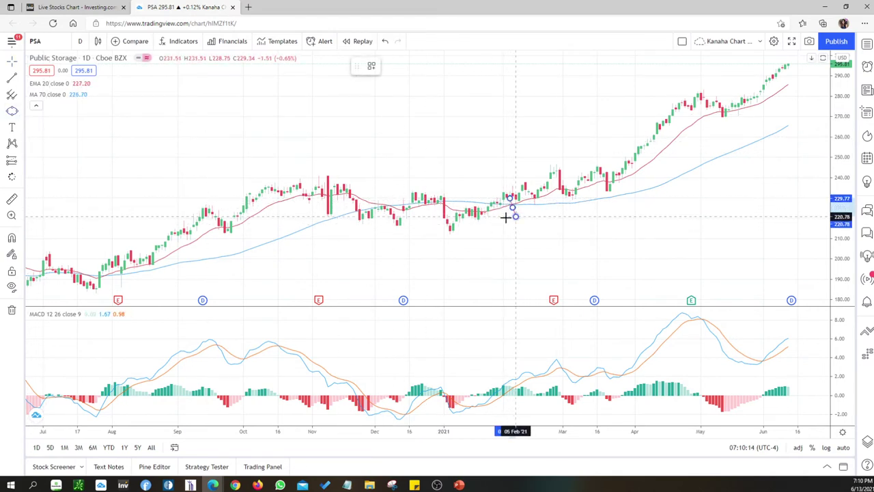
left_click(503, 217)
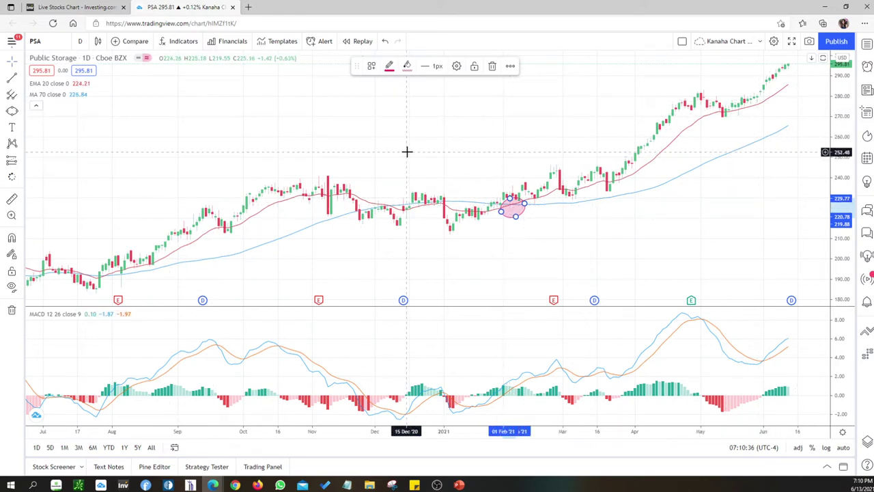
Step: Switch the chart to ALL, Allstate Corporation on NYSE, and mark its mid-November 2020 EMA 20 and MA 70 crossover with an ellipse
left_click(48, 43)
type("ALL")
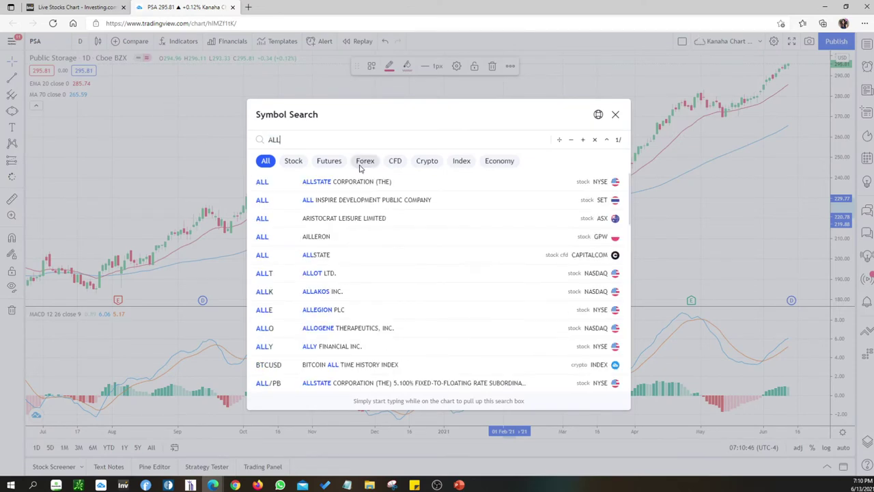
left_click(341, 183)
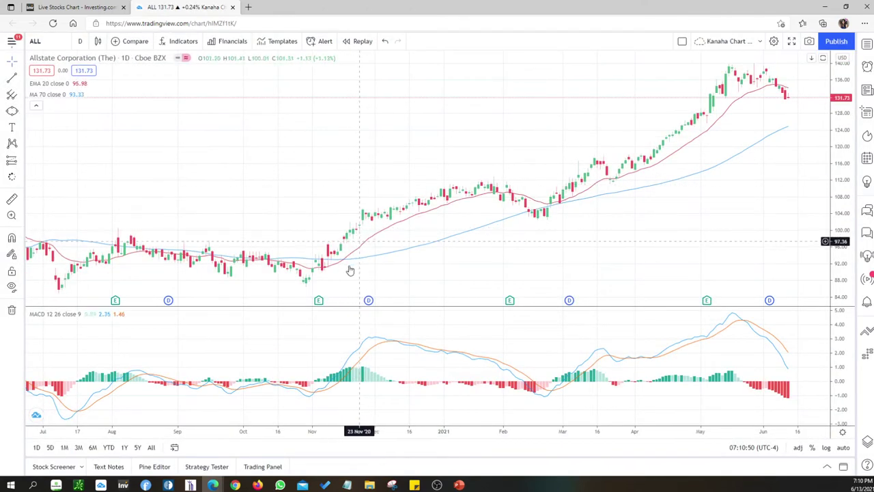
left_click(12, 111)
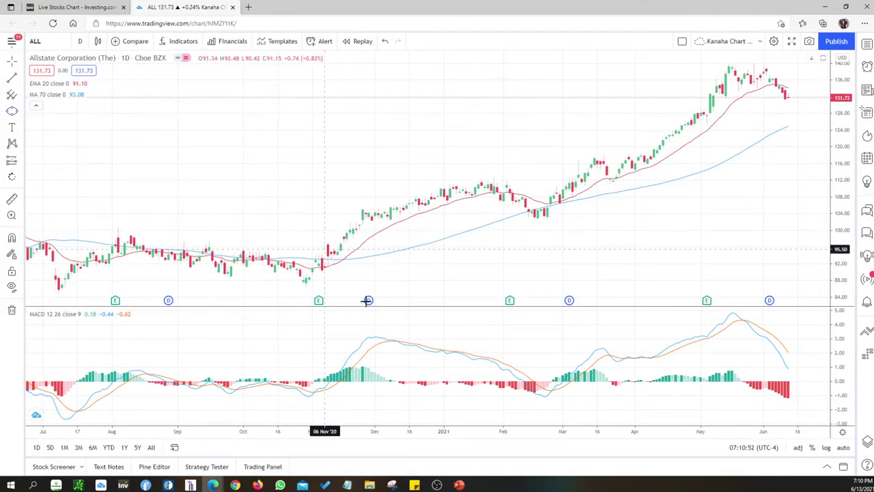
left_click_drag(339, 255, 351, 267)
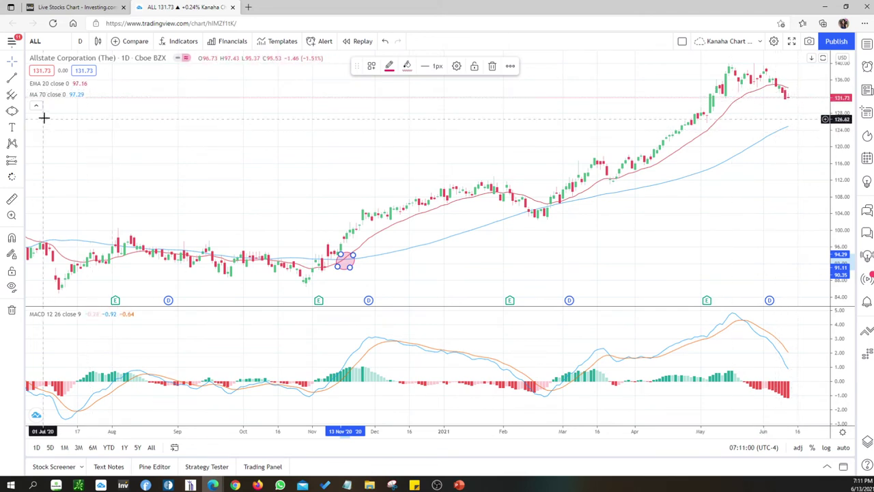
Step: Switch the chart to AMK, AssetMark Financial Holdings, Inc., and mark the EMA 20 and MA 70 crossover around 18 May 2021 with an ellipse
left_click(46, 45)
type("AMK")
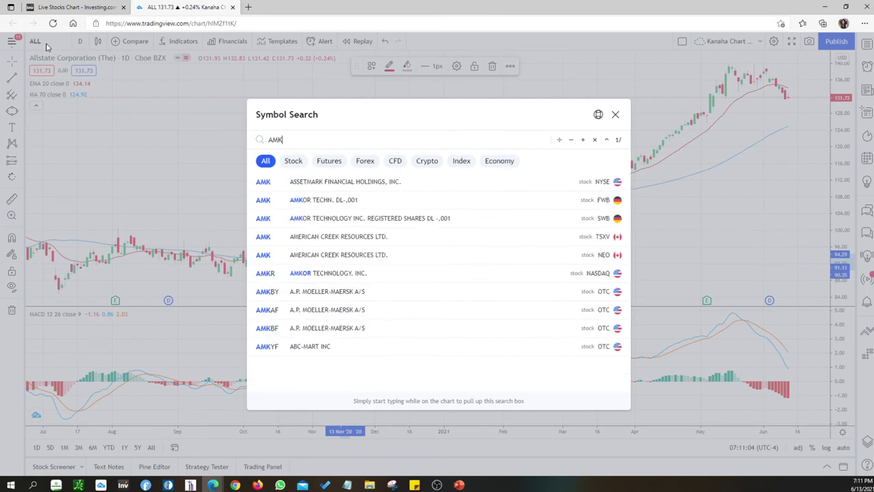
left_click(399, 183)
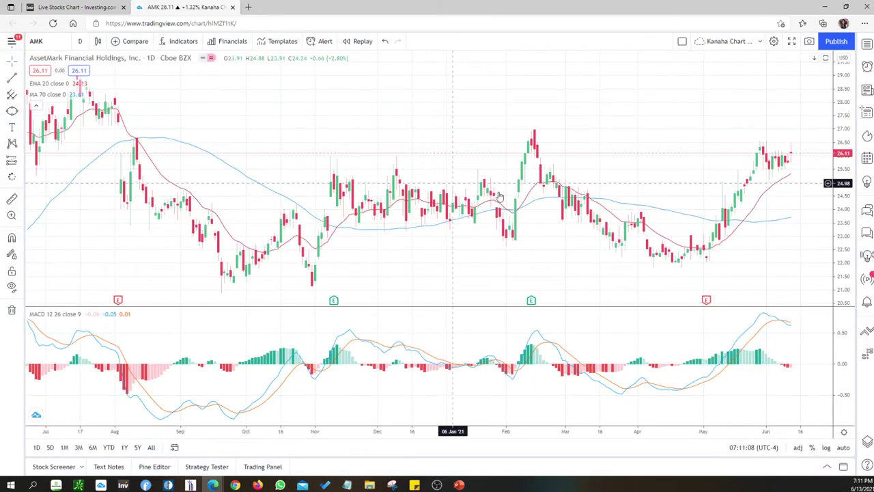
left_click(12, 110)
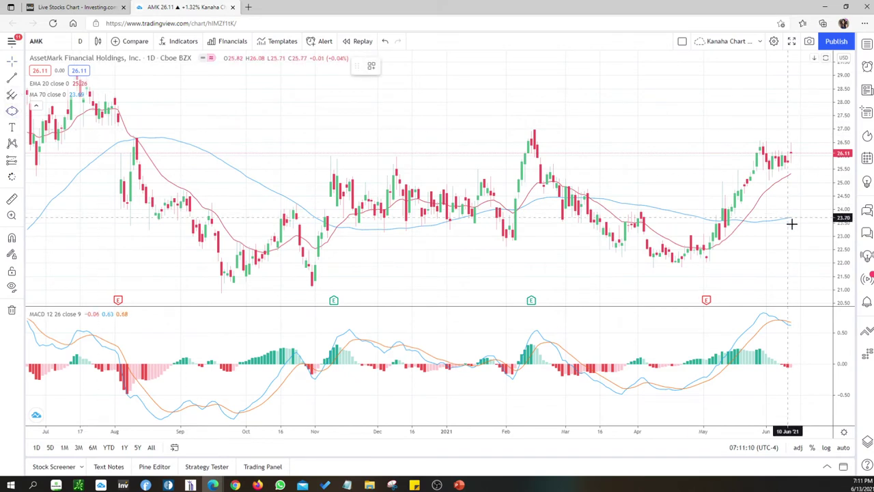
left_click(741, 216)
left_click(747, 230)
left_click(753, 218)
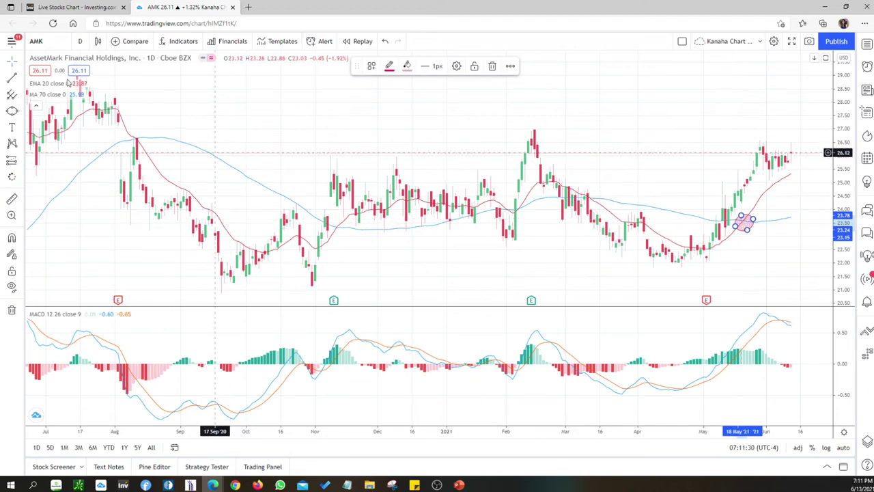
Step: Switch the chart to NBB, Nuveen Taxable Municipal Income Fund on NYSE
left_click(37, 41)
type("NBB")
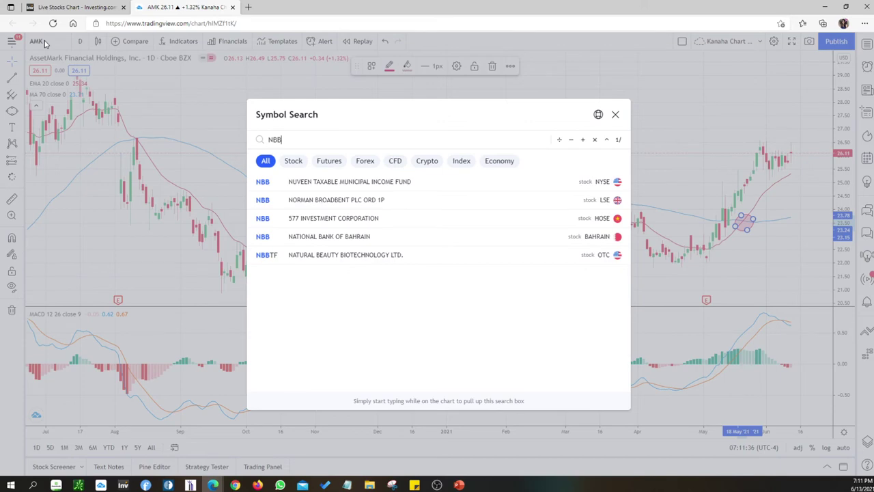
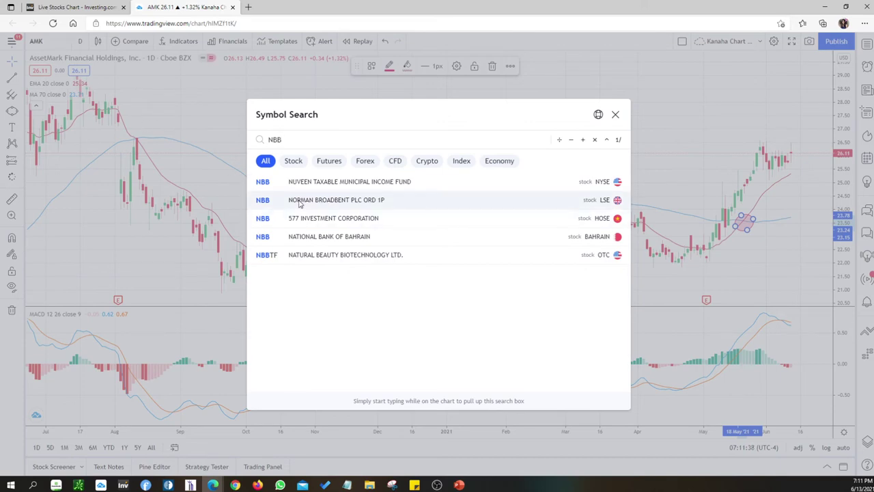
left_click(294, 182)
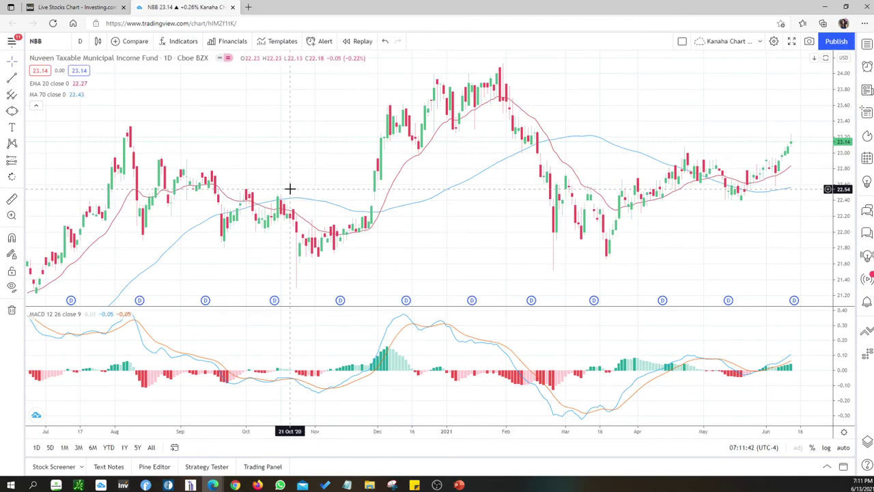
Step: Try to find the fund by searching symbols for "NUVEEN BUILD AMERICA", and reselect NBB on NYSE
left_click(39, 42)
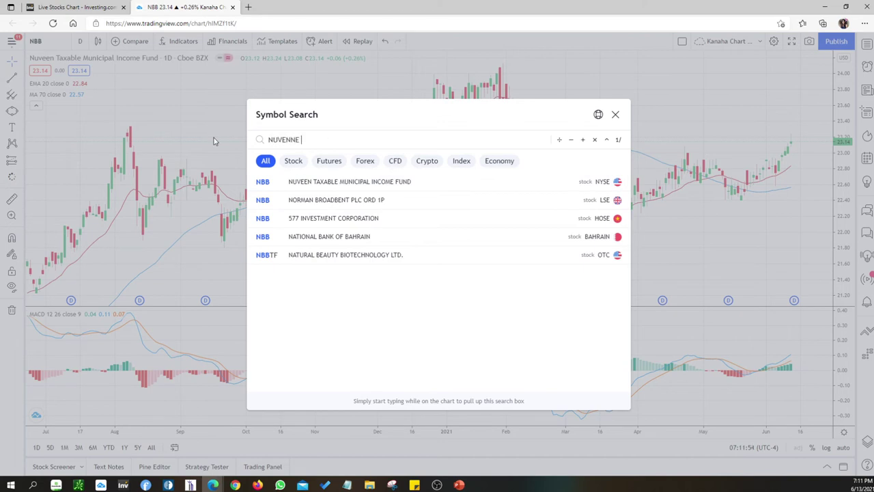
type("EN BUILD")
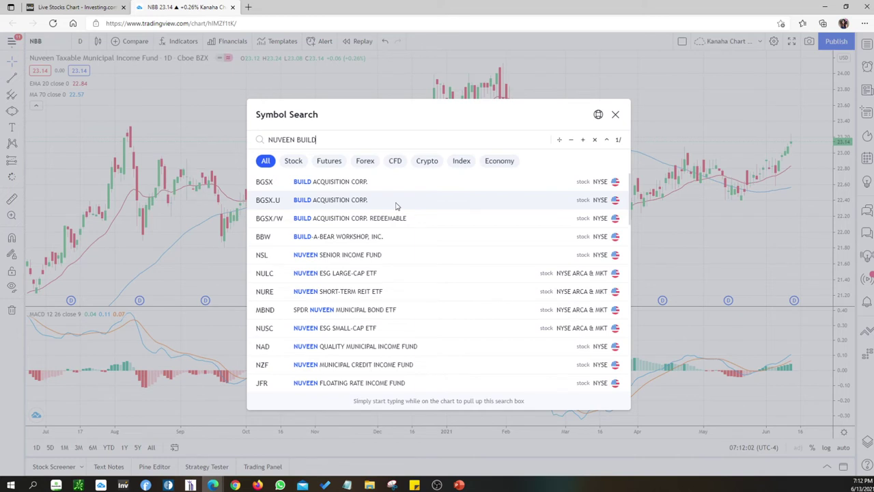
type("AMERICA")
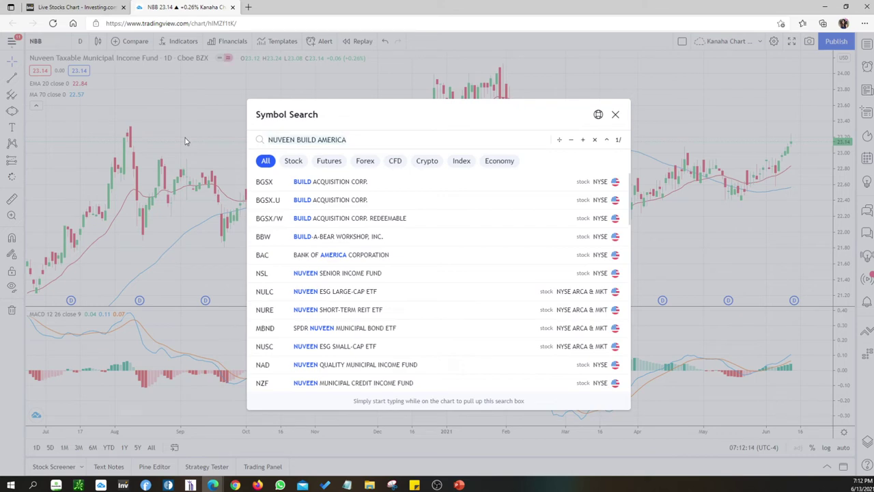
key("ctrl+a")
key("BackSpace")
type("NBB")
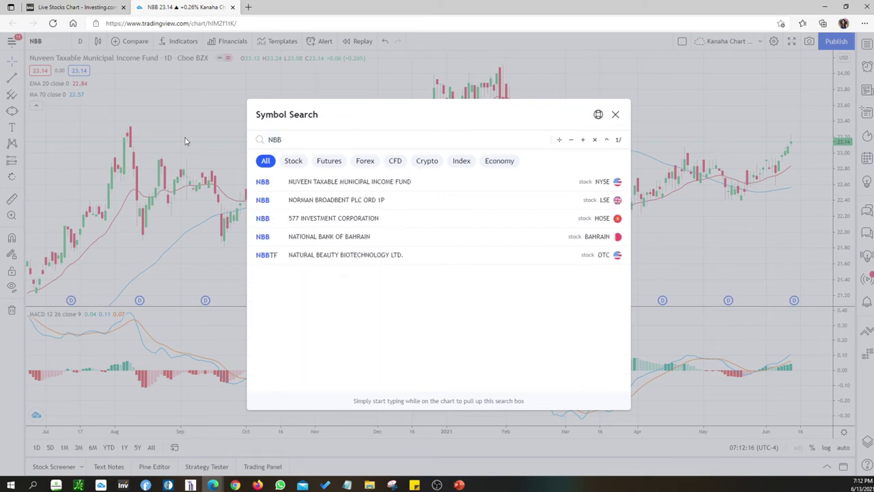
left_click(292, 179)
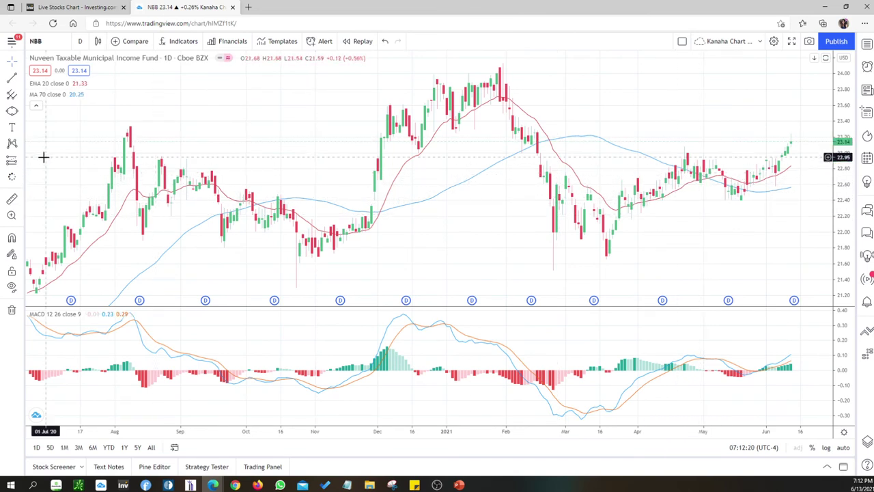
Step: Mark the EMA 20 and MA 70 crossover around 3 May 2021 on the NBB chart with an ellipse
left_click_drag(703, 170, 703, 192)
left_click(703, 191)
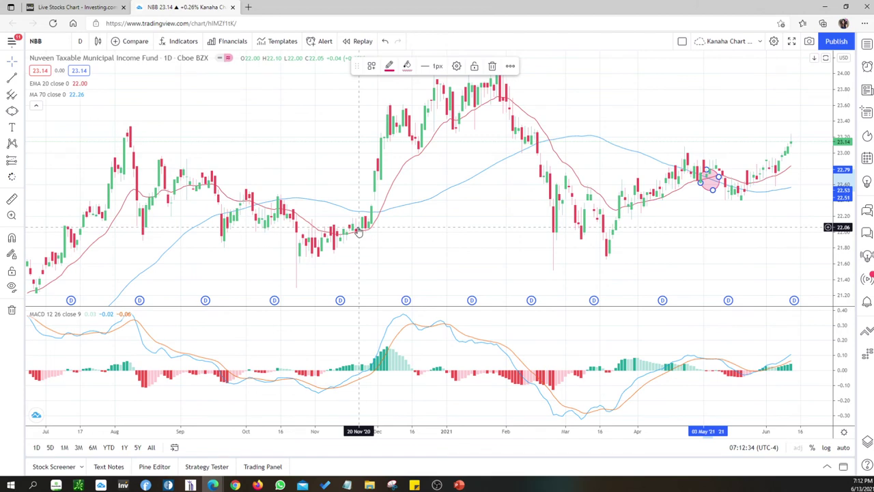
Step: Switch the chart to BAC, Bank of America Corporation, and mark the EMA 20 and MA 70 crossover around 11 November 2020 with an ellipse
left_click(38, 41)
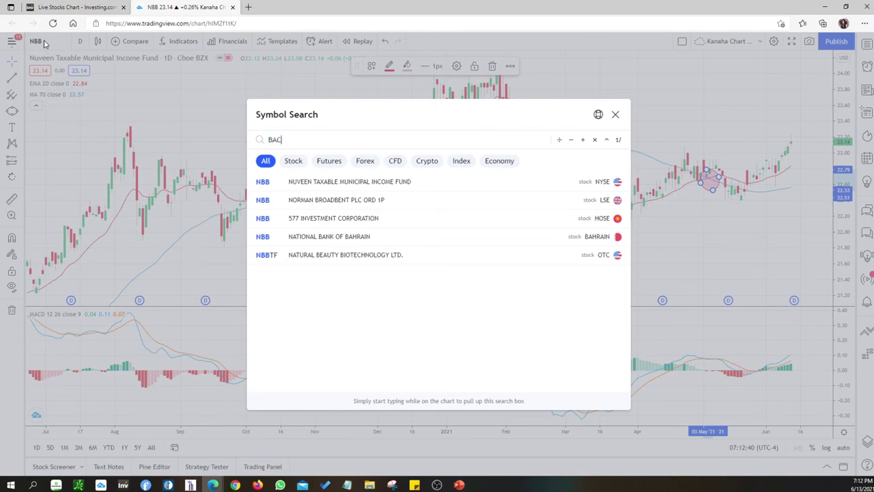
left_click(349, 186)
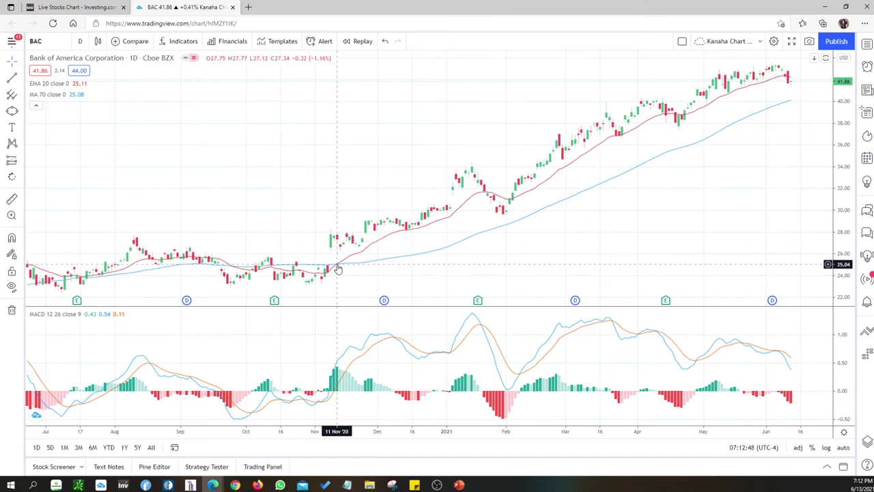
left_click(11, 111)
left_click(333, 257)
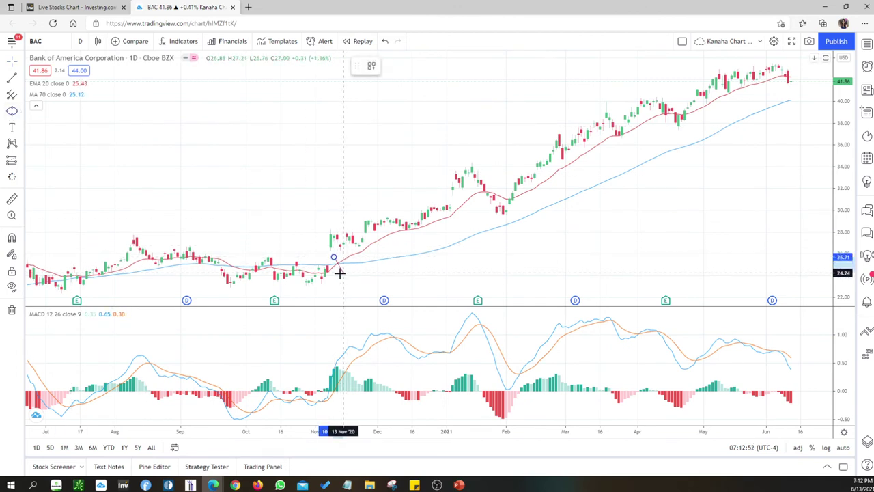
left_click(340, 273)
left_click(346, 261)
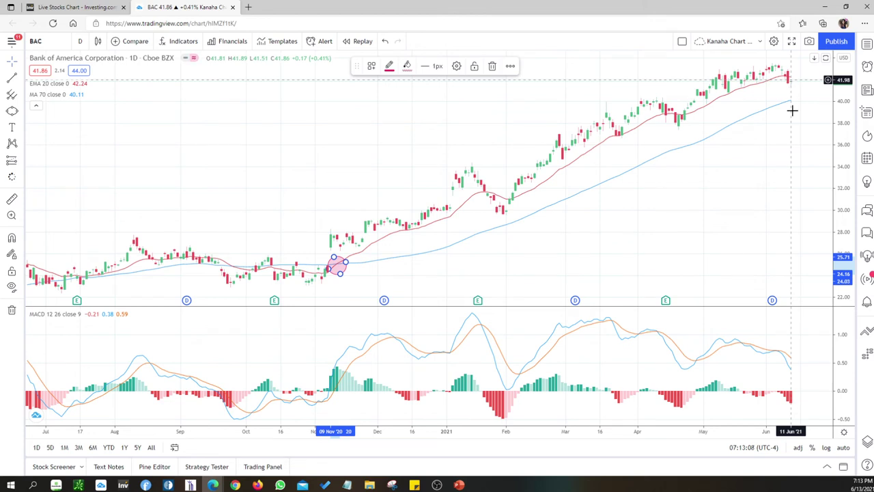
Step: Measure the Bank of America price rise from the November 2020 crossover up to the early June 2021 high
left_click(12, 199)
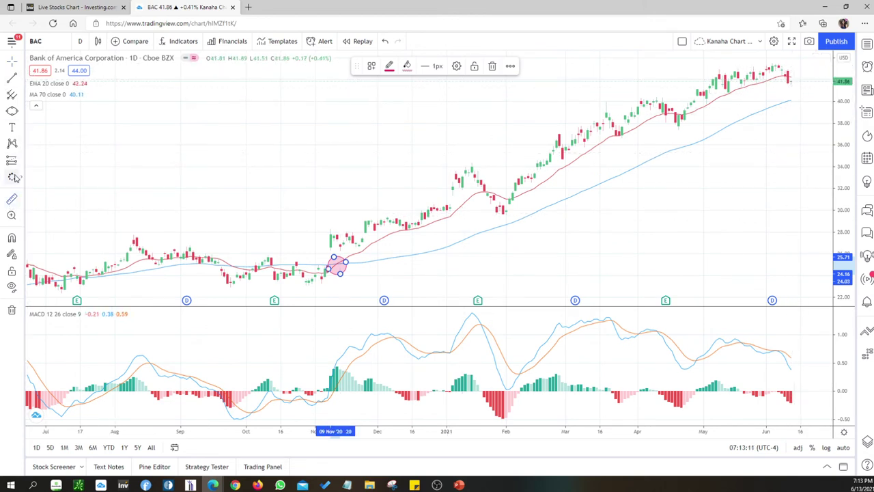
left_click(337, 264)
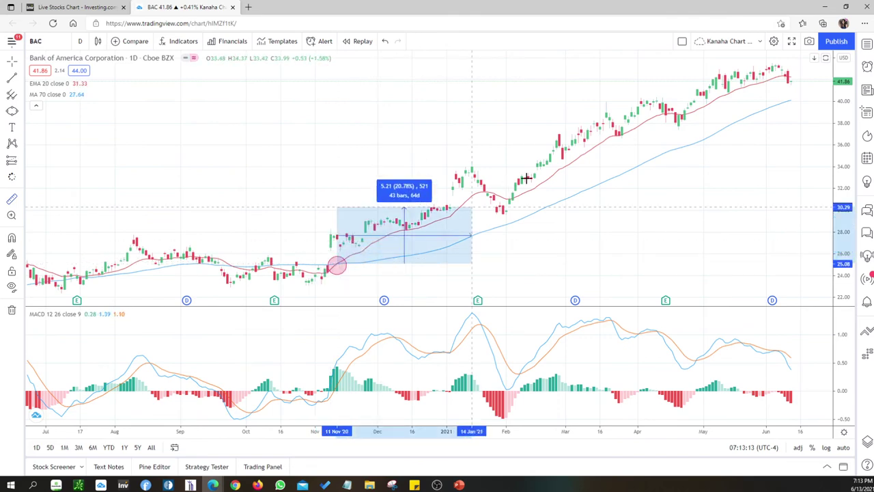
left_click(780, 64)
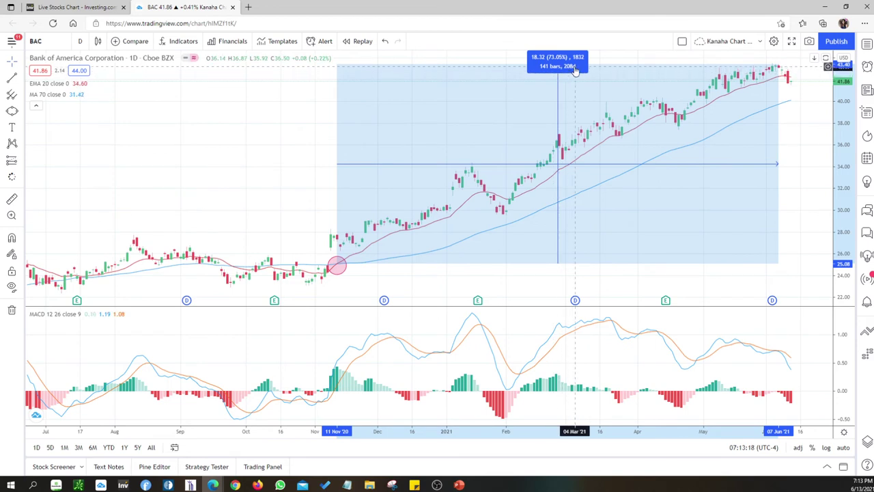
Step: Switch the chart to BHK, Blackrock Core Bond Trust on NYSE, and mark the EMA 20 and MA 70 crossover around 30 April 2021 with an ellipse
left_click(276, 111)
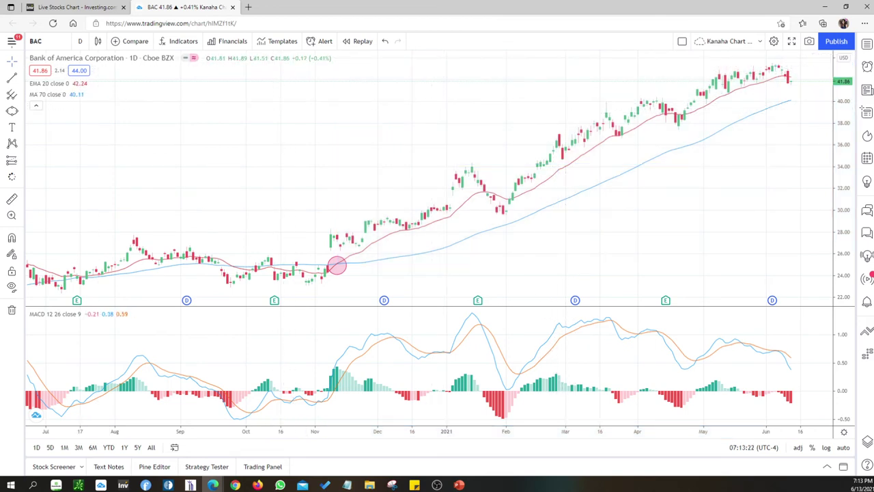
left_click(37, 41)
type("BHK")
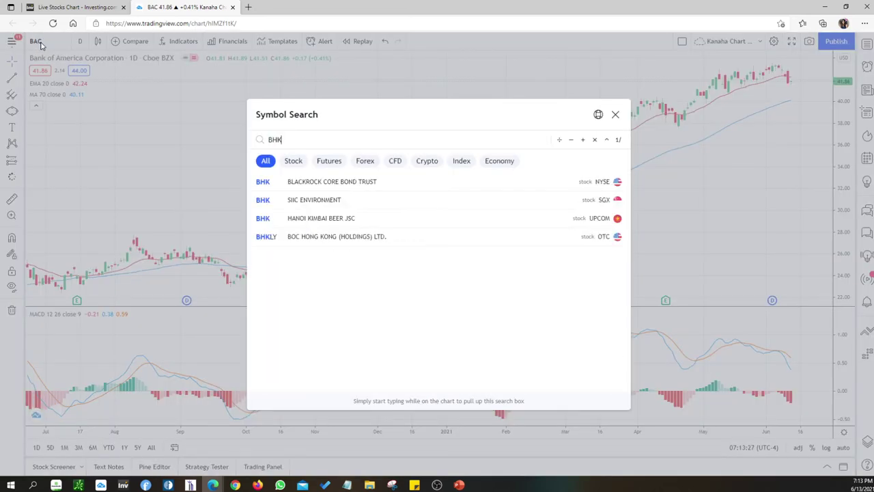
left_click(348, 185)
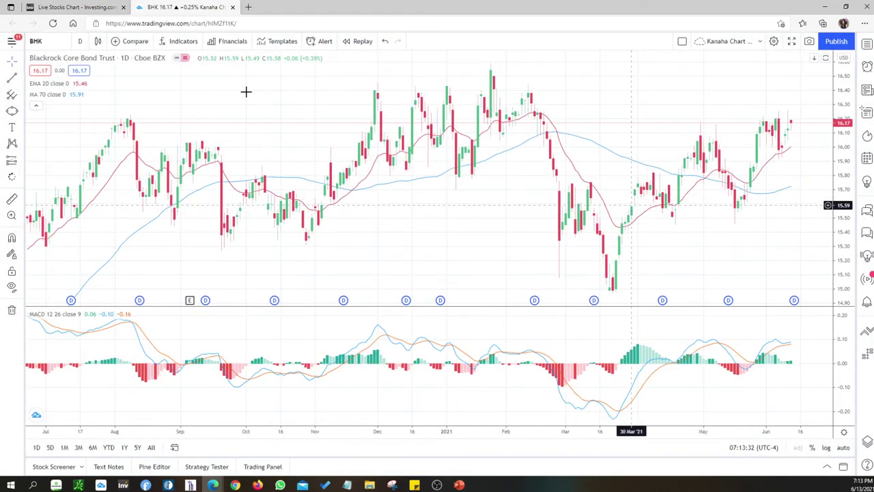
left_click(706, 174)
left_click(703, 185)
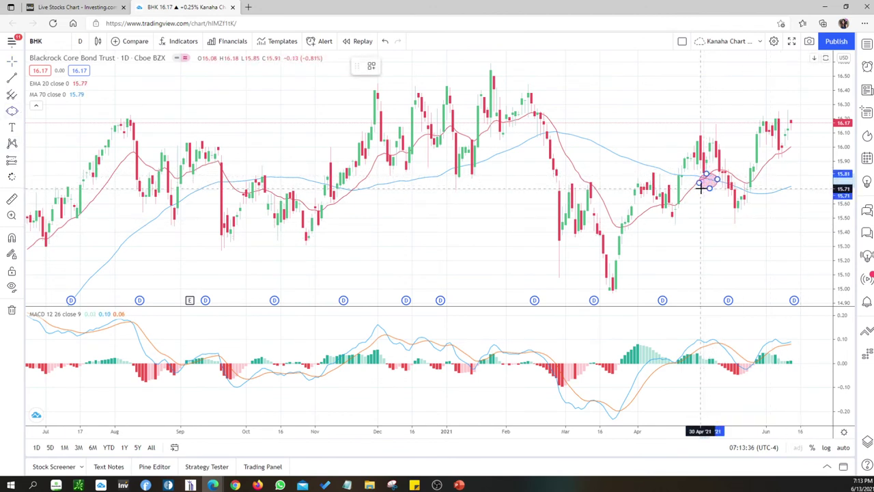
Step: Switch the chart to GGAL, Grupo Financiero Galicia on NASDAQ, and mark the EMA 20 and MA 70 crossover around 14 May 2021 with an ellipse
left_click(49, 45)
type("GGAL")
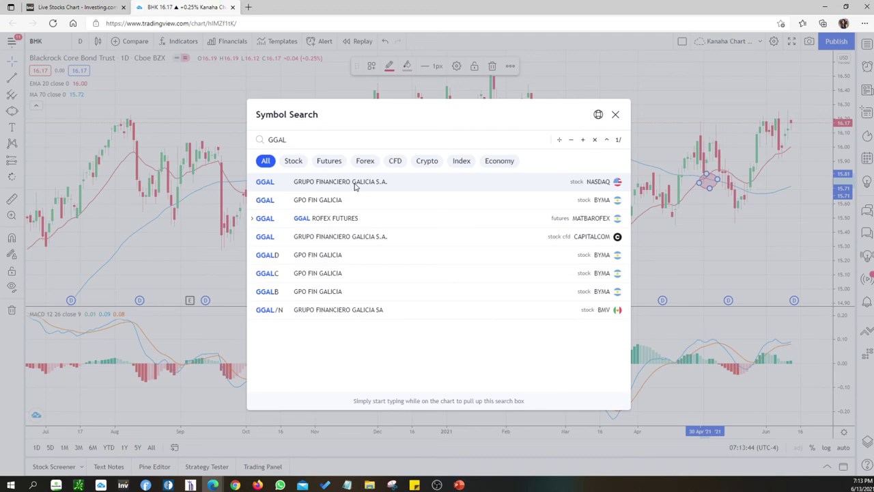
left_click(354, 186)
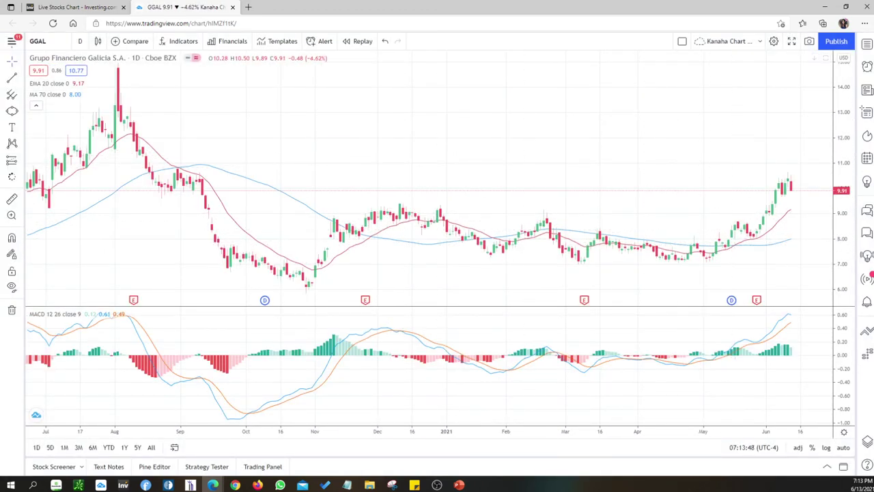
left_click(12, 111)
mouse_move(729, 239)
left_mouse_down()
mouse_move(742, 253)
mouse_move(730, 260)
left_mouse_up()
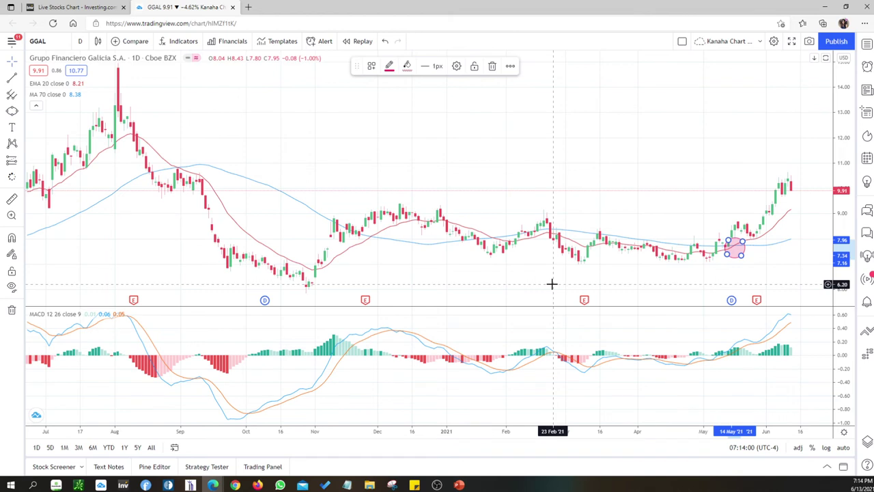
Step: Switch the chart to KOR, Corvus Gold Inc. on NASDAQ, and mark the EMA 20 and MA 70 crossover around 4 May 2021 with an ellipse
left_click(45, 42)
type("KOR")
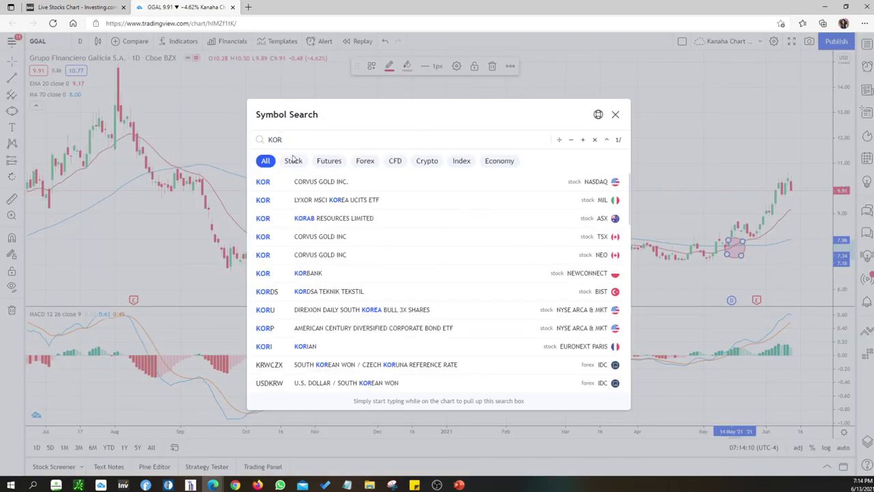
left_click(318, 183)
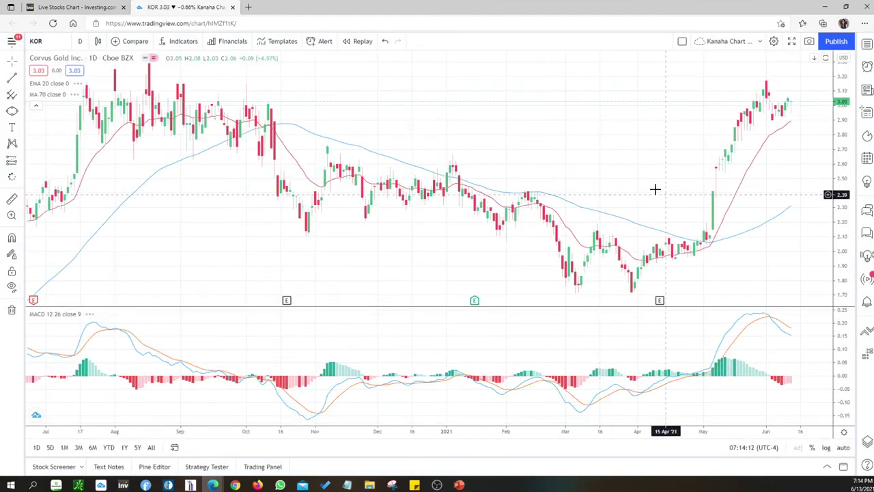
left_click(12, 111)
left_click(709, 237)
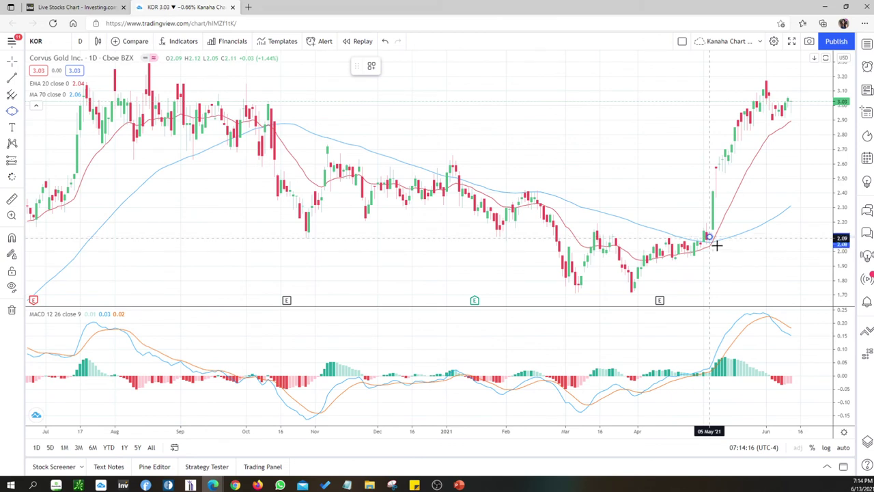
left_click(715, 248)
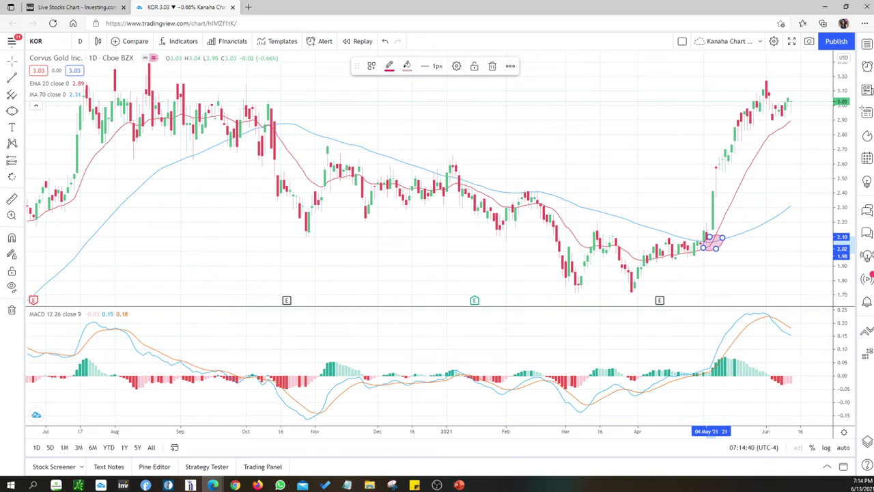
Step: Switch to the Barchart Stocks Screener, look through the Golden Cross results, and examine the filters that define the screener
double_click(318, 171)
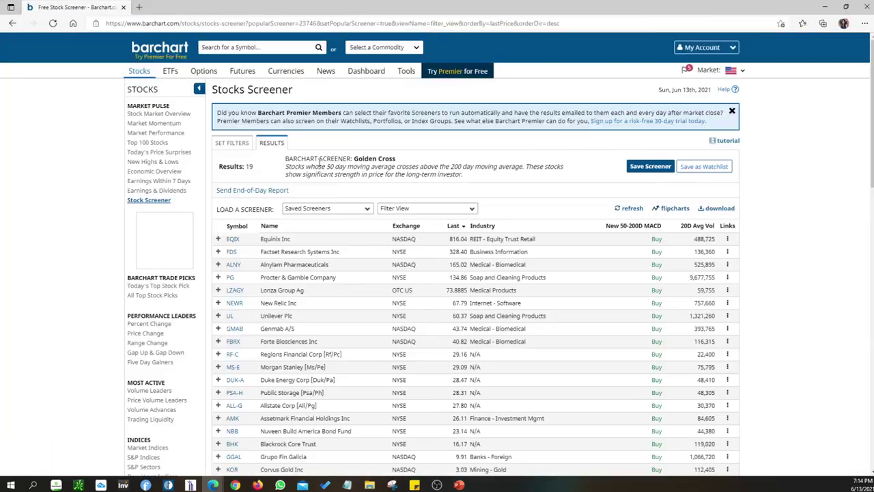
scroll(350, 234, "down", 5)
scroll(350, 234, "up", 5)
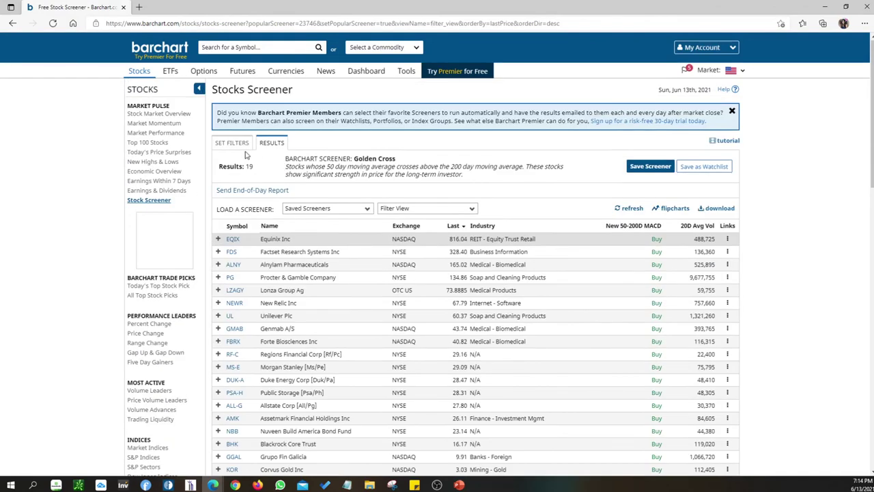
left_click(226, 145)
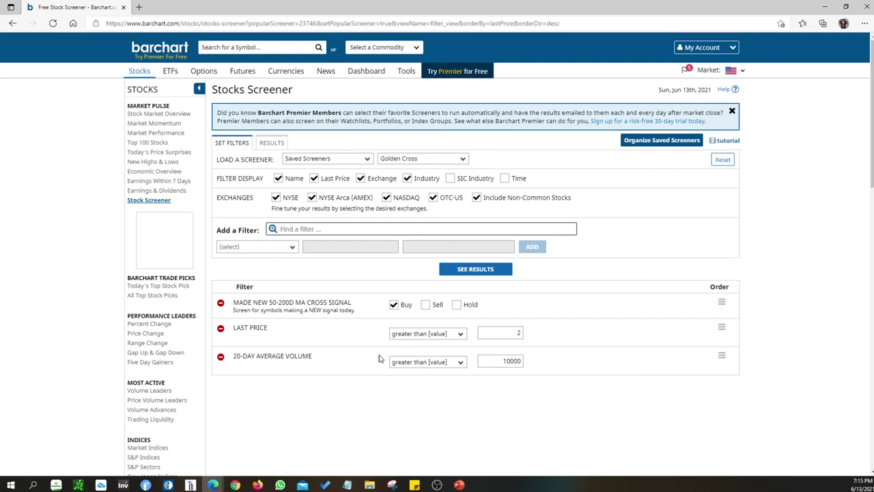
Step: Look over the Golden Cross results list again and return to the KOR chart in TradingView
left_click(272, 142)
scroll(328, 264, "down", 5)
scroll(328, 264, "up", 5)
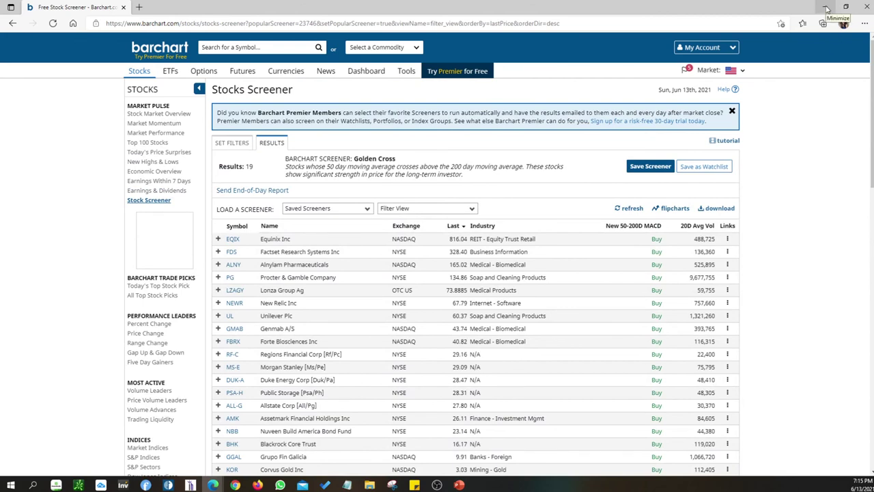
left_click(825, 8)
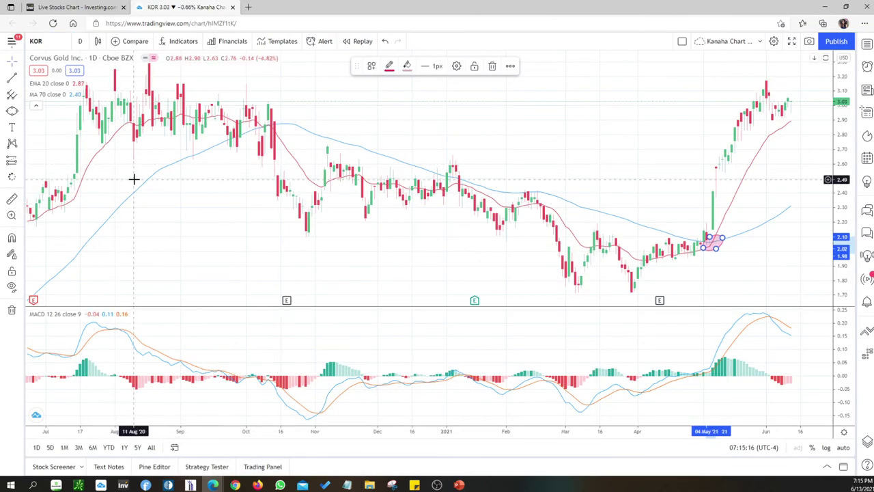